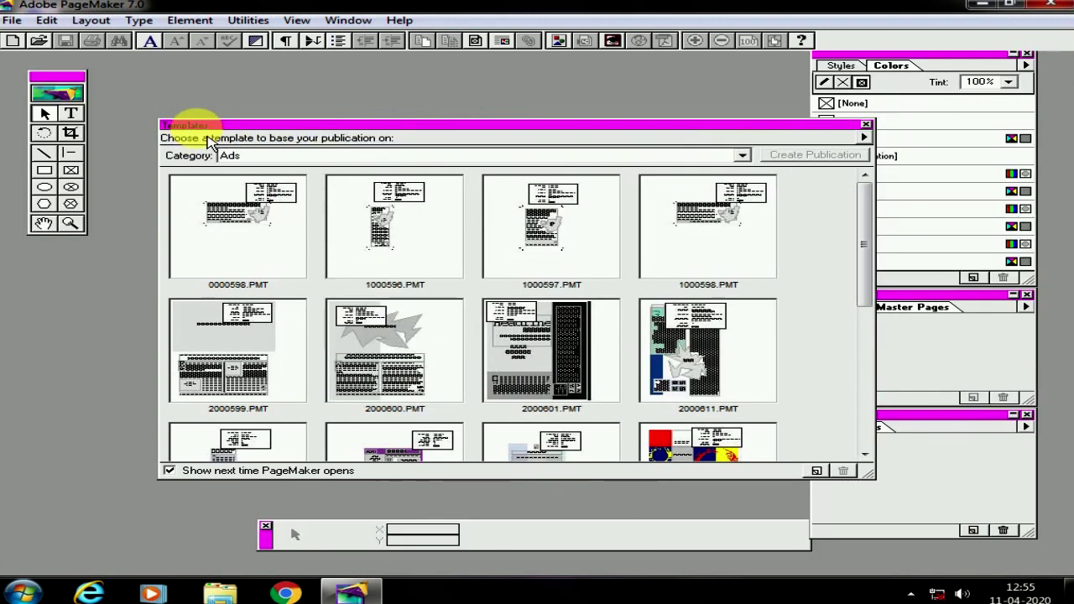
# Hide the Template palette to clear the workspace
pyautogui.click(344, 20)
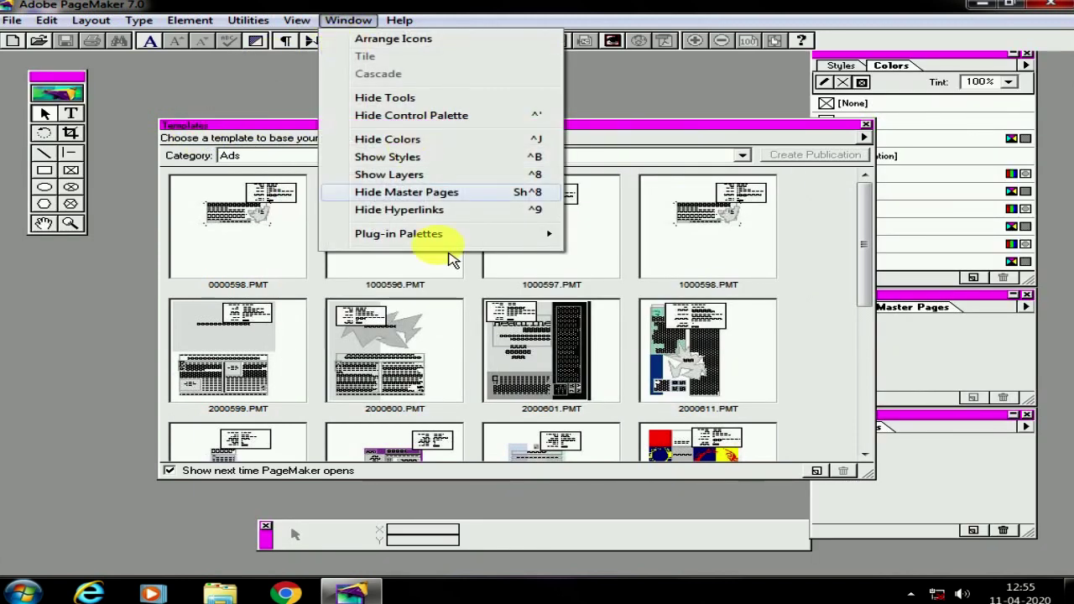
pyautogui.moveTo(447, 239)
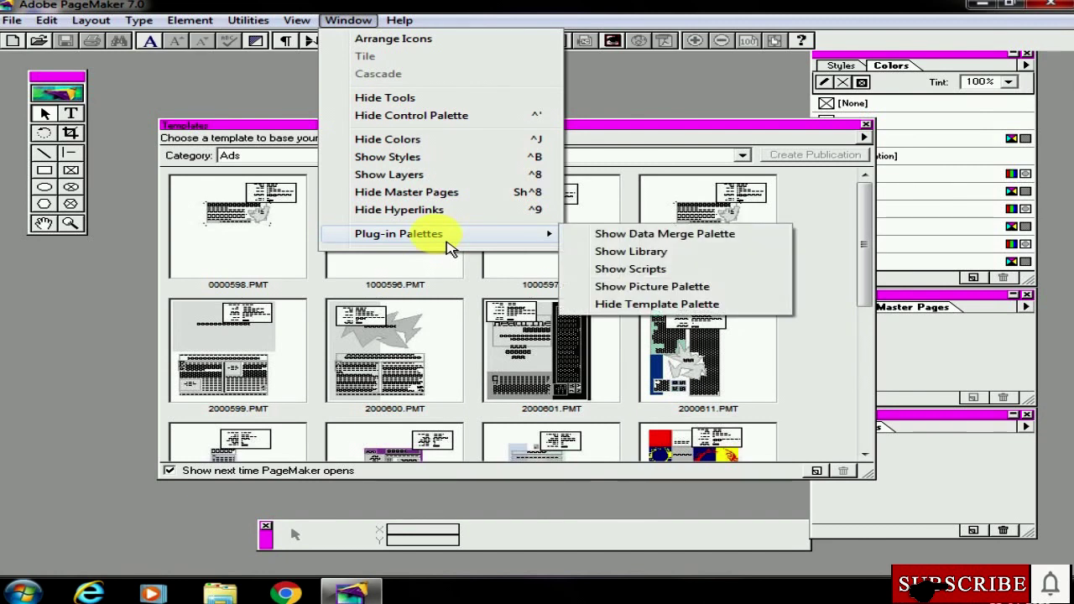
pyautogui.click(686, 309)
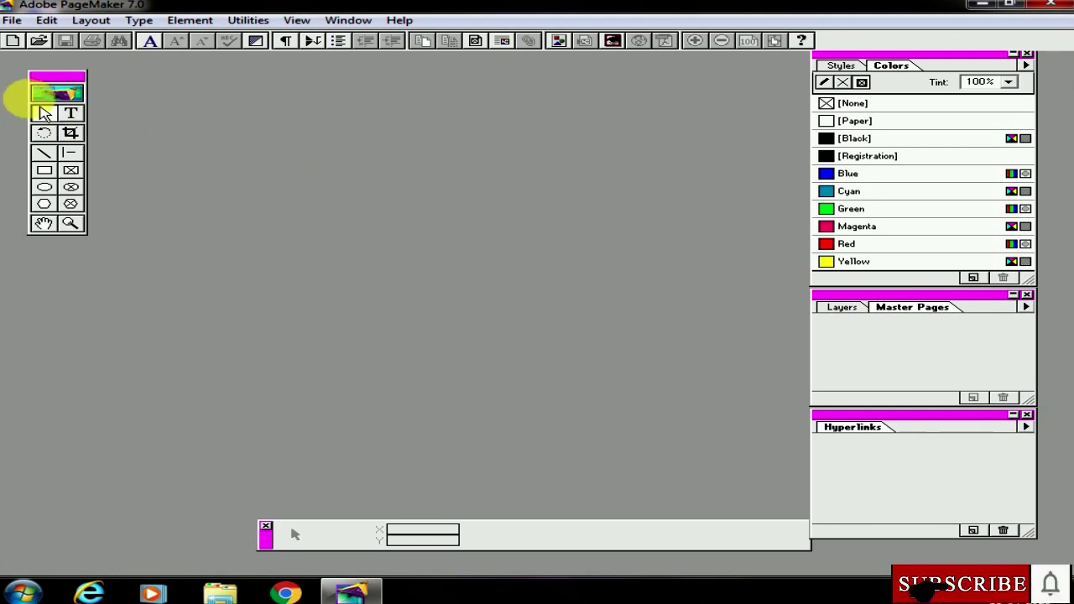
pyautogui.click(203, 11)
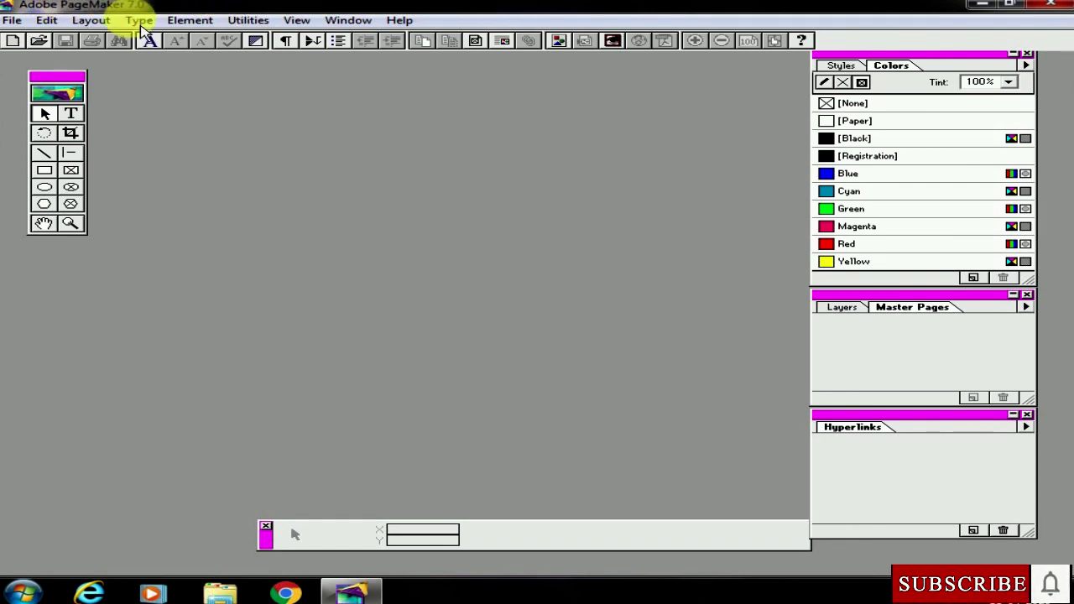
# Start a new publication and set its page size to A4
pyautogui.click(12, 19)
pyautogui.moveTo(46, 20)
pyautogui.moveTo(11, 20)
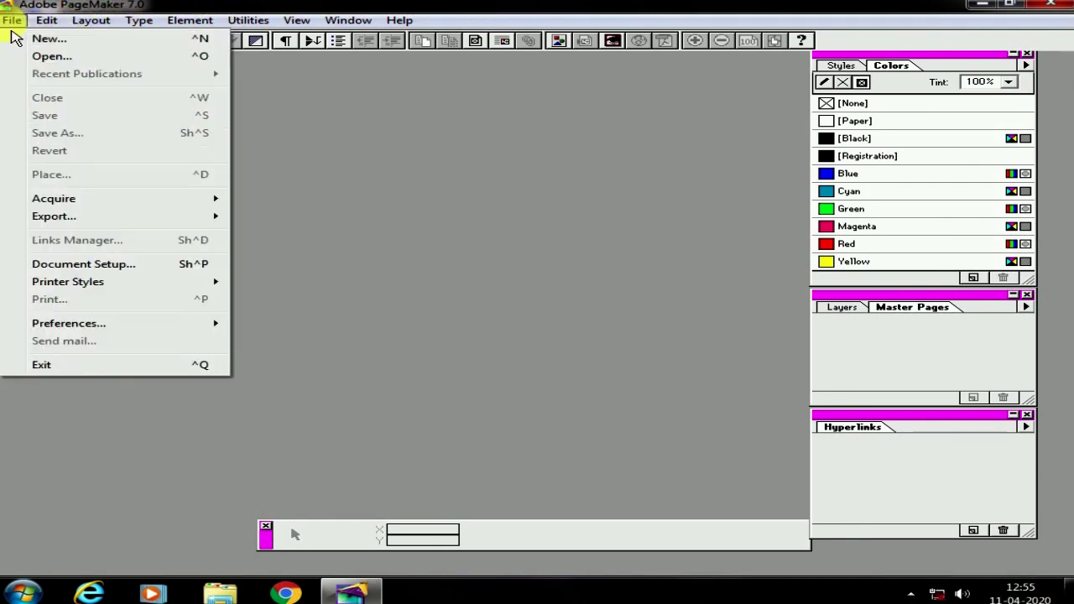
pyautogui.click(25, 37)
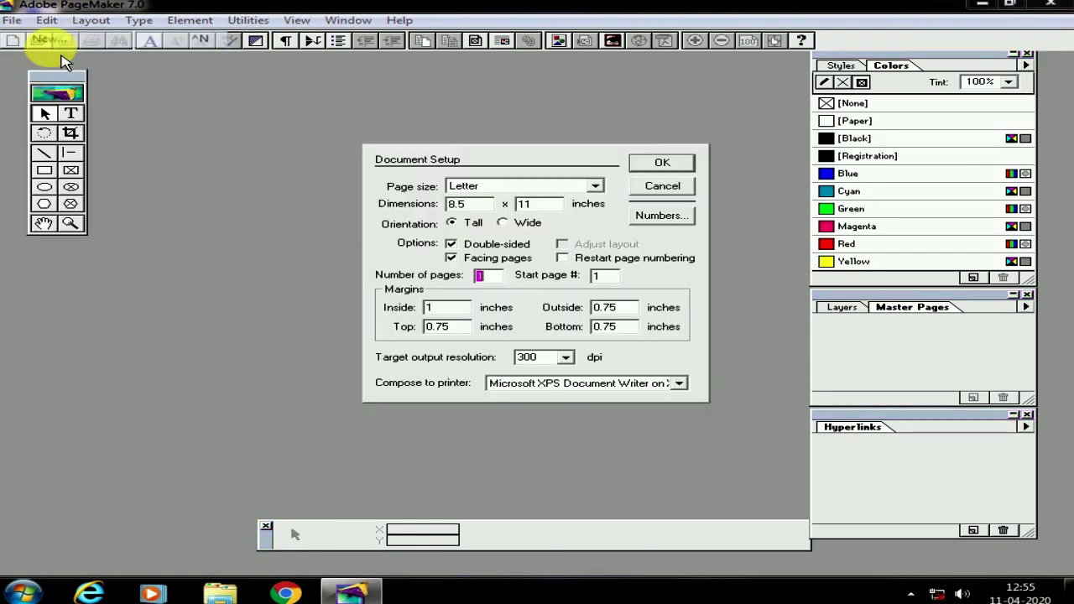
pyautogui.click(579, 186)
pyautogui.click(499, 235)
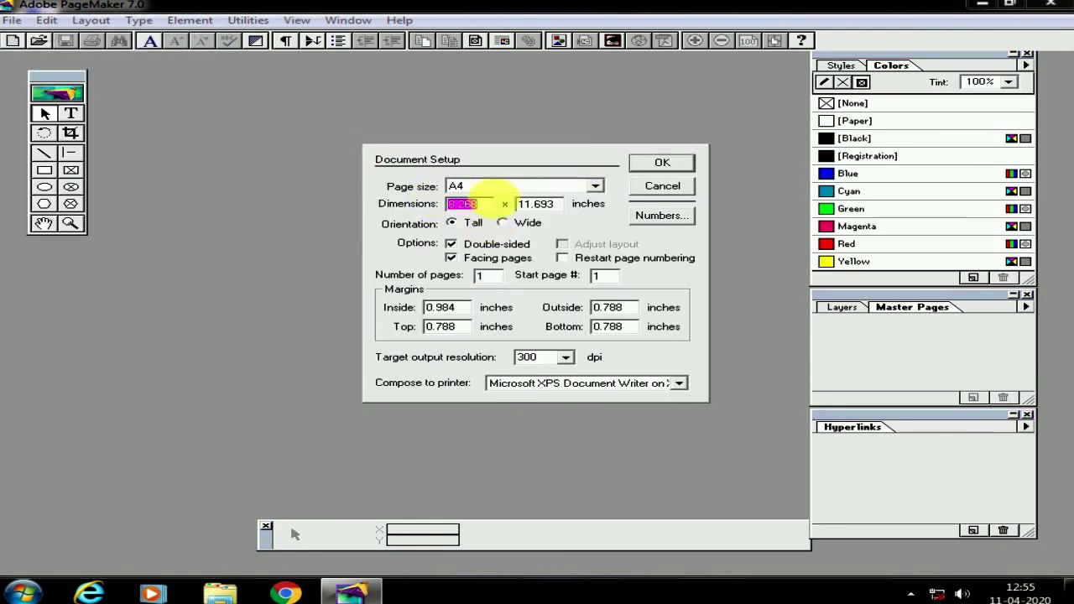
# Browse the preset page sizes, try another preset and set the page size back to A4
pyautogui.click(595, 186)
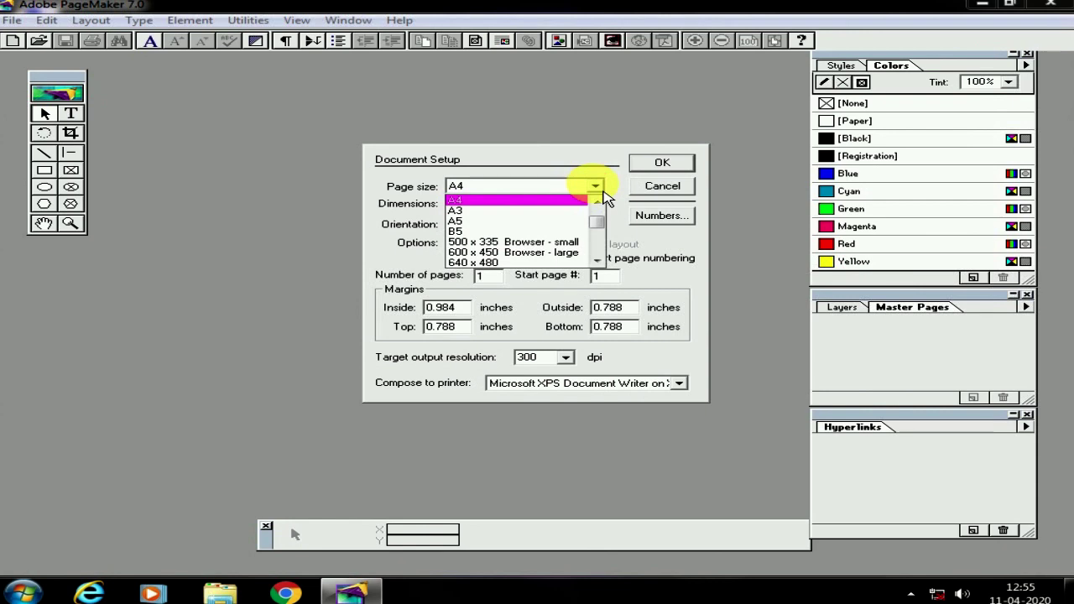
pyautogui.click(597, 187)
pyautogui.click(595, 185)
pyautogui.moveTo(606, 232); pyautogui.dragTo(599, 204)
pyautogui.click(512, 209)
pyautogui.click(595, 186)
pyautogui.click(508, 233)
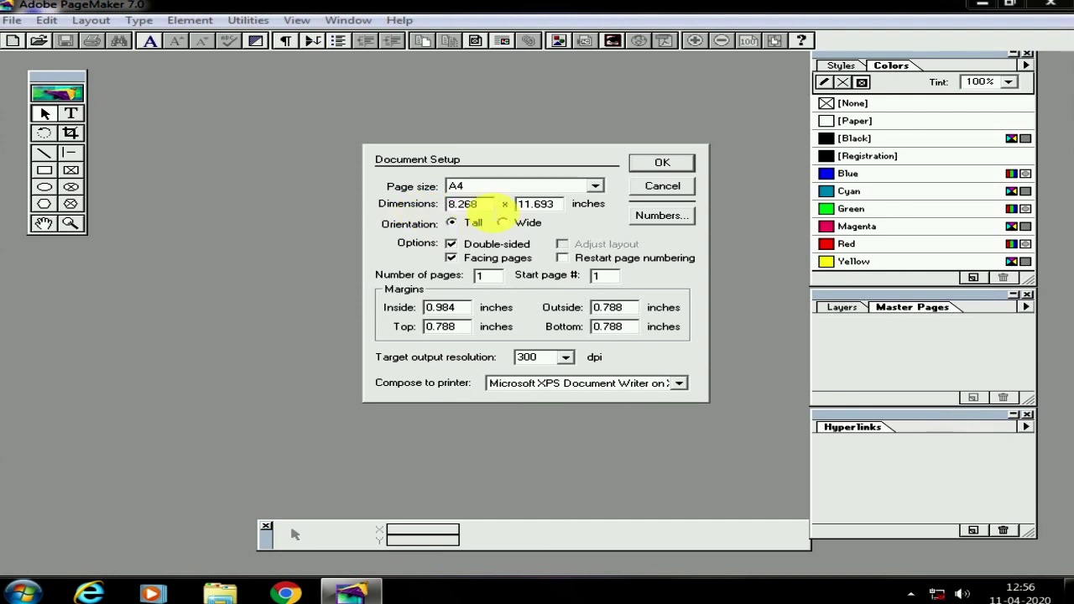
# Try custom page dimensions of 10 x 20 inches for the new publication
pyautogui.moveTo(480, 204); pyautogui.dragTo(354, 204)
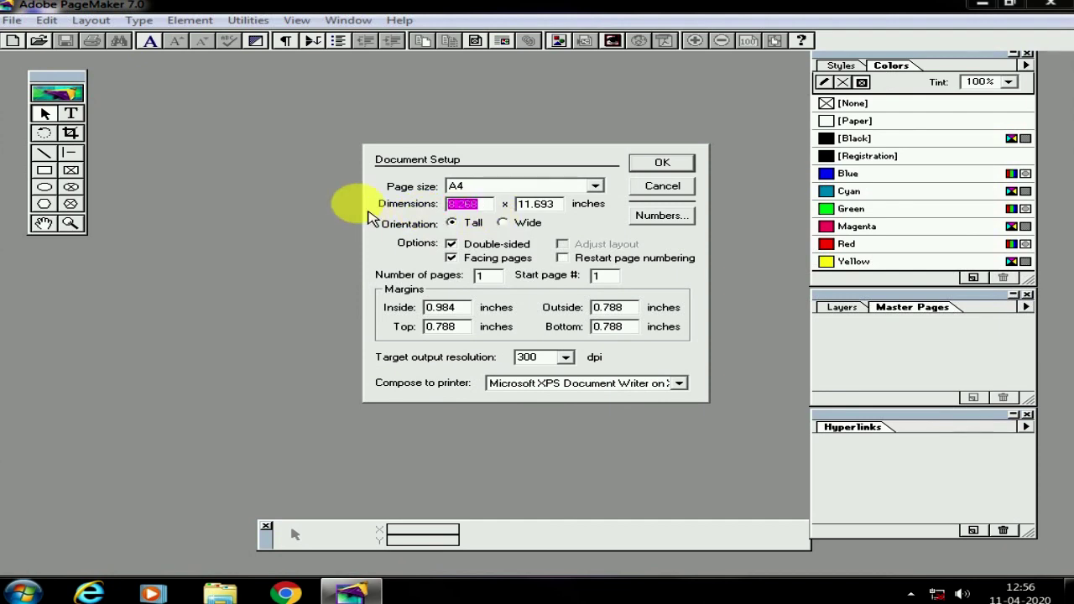
pyautogui.write('10')
pyautogui.moveTo(557, 204); pyautogui.dragTo(522, 212)
pyautogui.write('20')
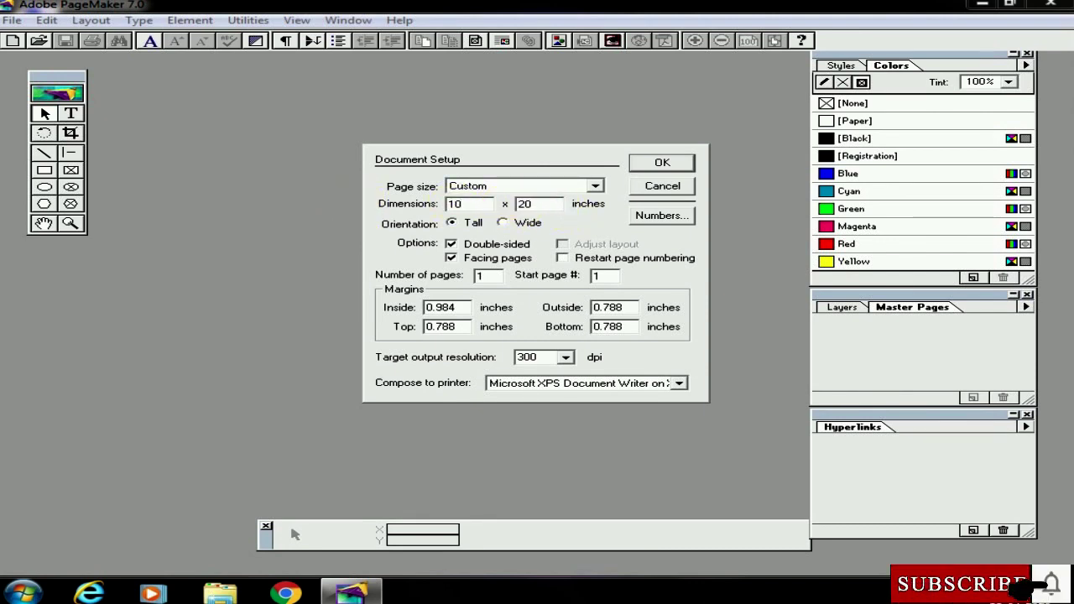
# Return the page size from the custom dimensions to the A4 preset
pyautogui.click(575, 196)
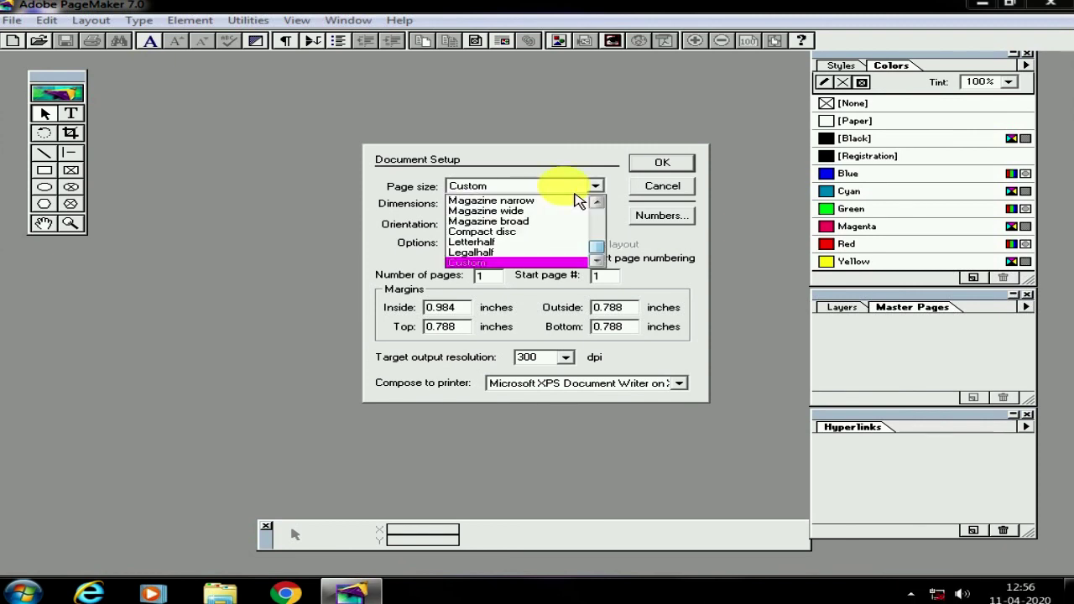
pyautogui.moveTo(597, 247); pyautogui.dragTo(596, 212)
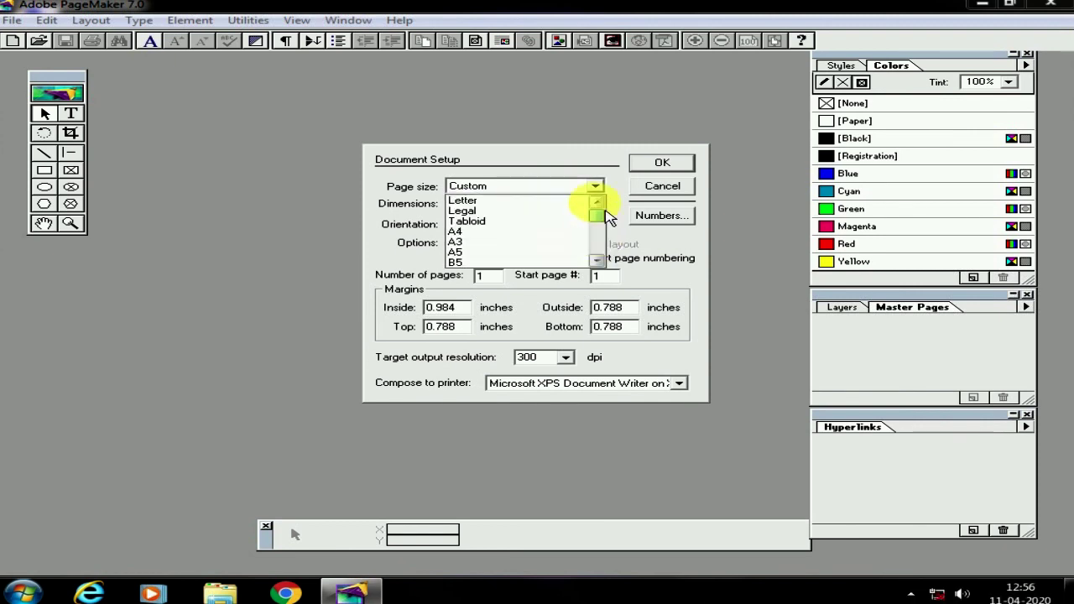
pyautogui.click(485, 232)
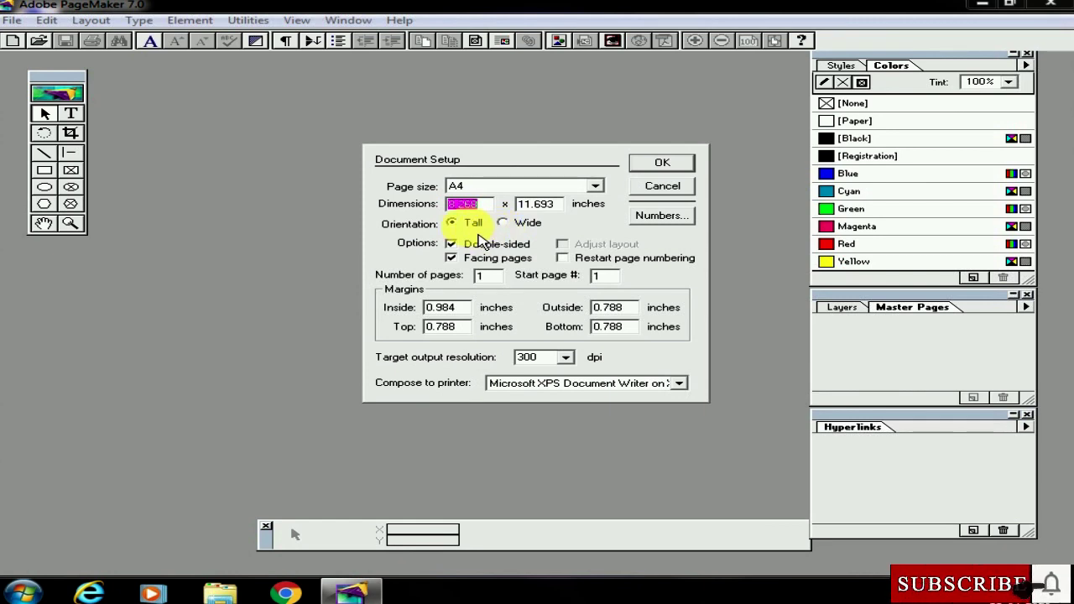
# Switch the page orientation between Wide and Tall to compare the dimensions, leaving it on Tall
pyautogui.click(503, 223)
pyautogui.click(472, 223)
pyautogui.click(503, 223)
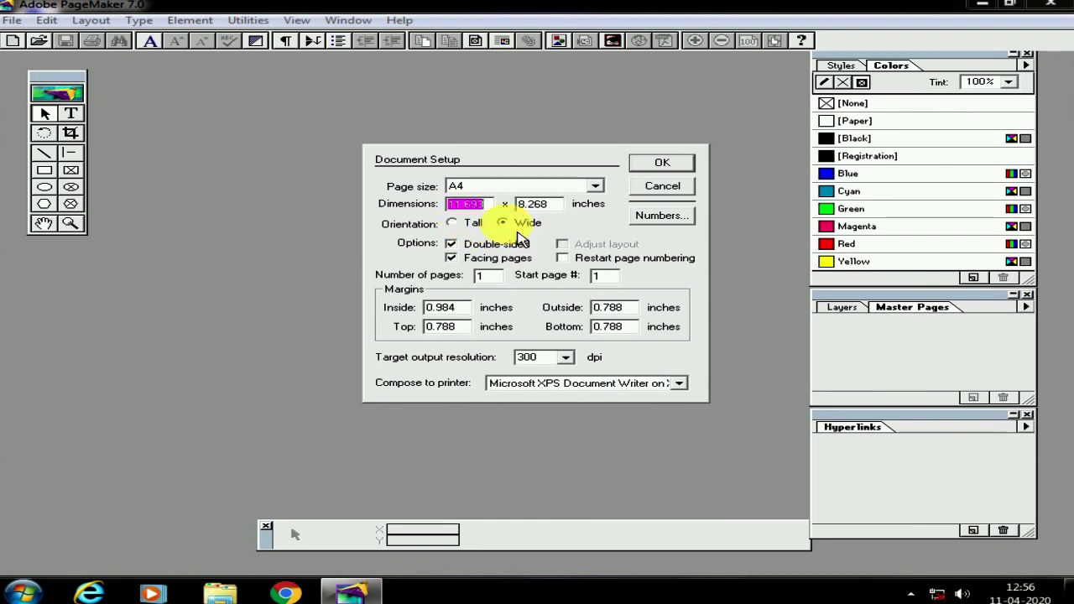
pyautogui.click(459, 228)
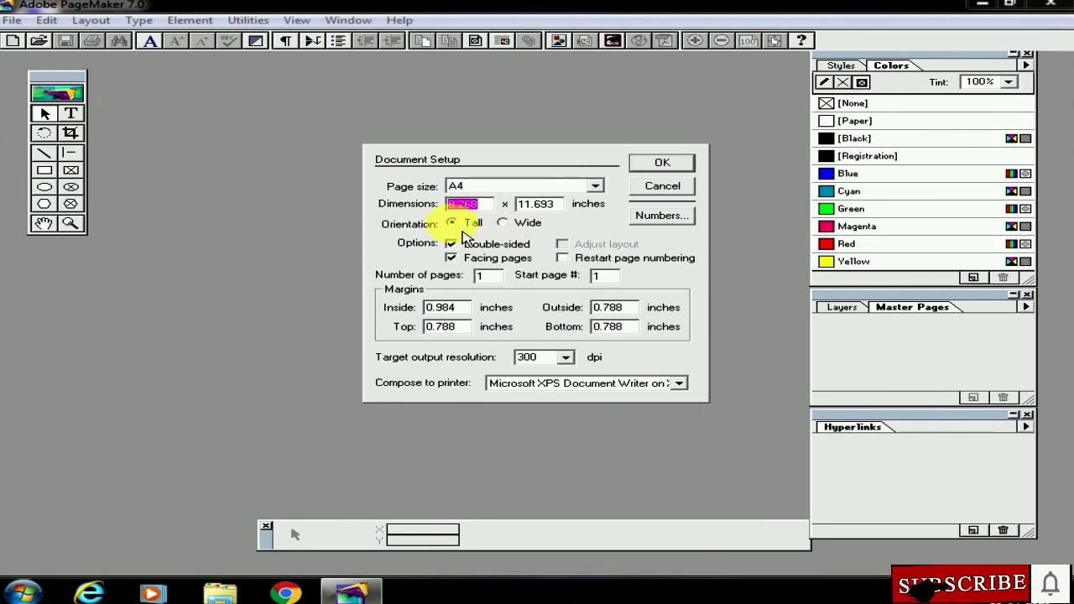
pyautogui.click(505, 223)
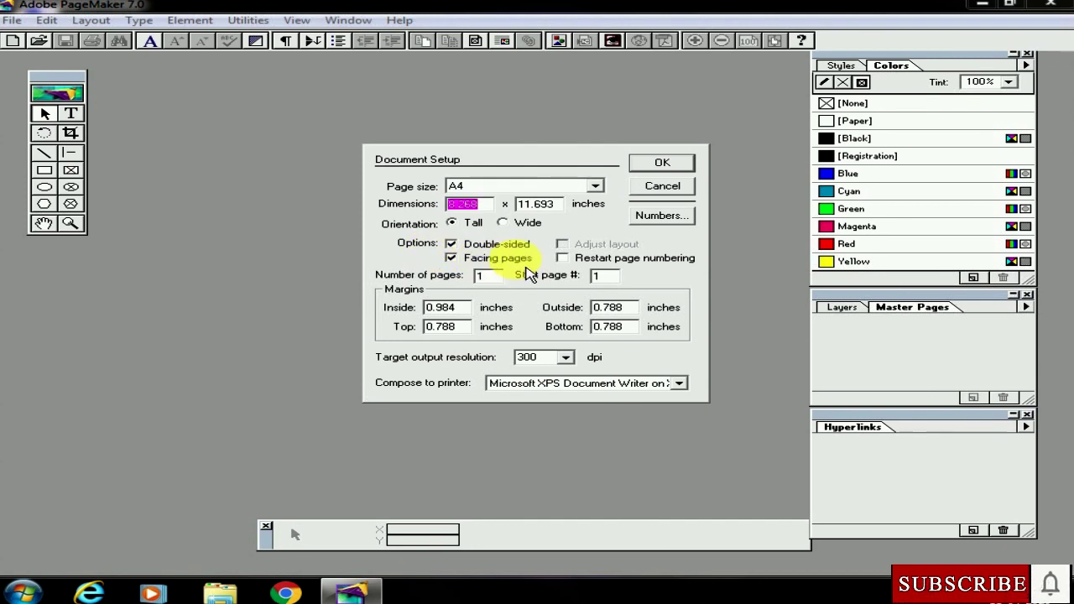
# Turn the Double-sided option off to check the margin fields, and turn it back on
pyautogui.click(450, 244)
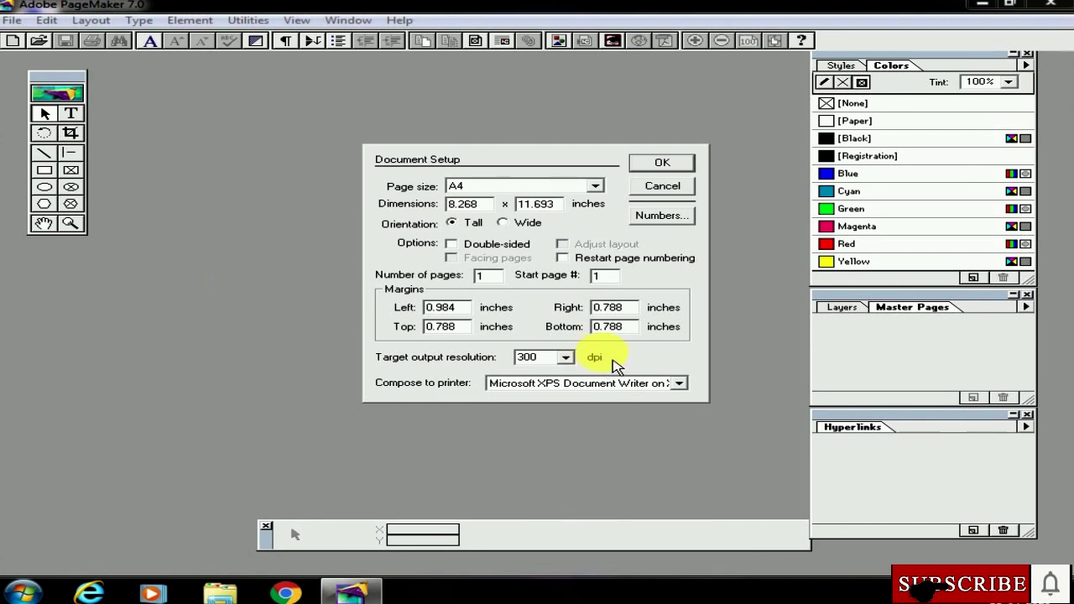
pyautogui.moveTo(470, 307); pyautogui.dragTo(425, 307)
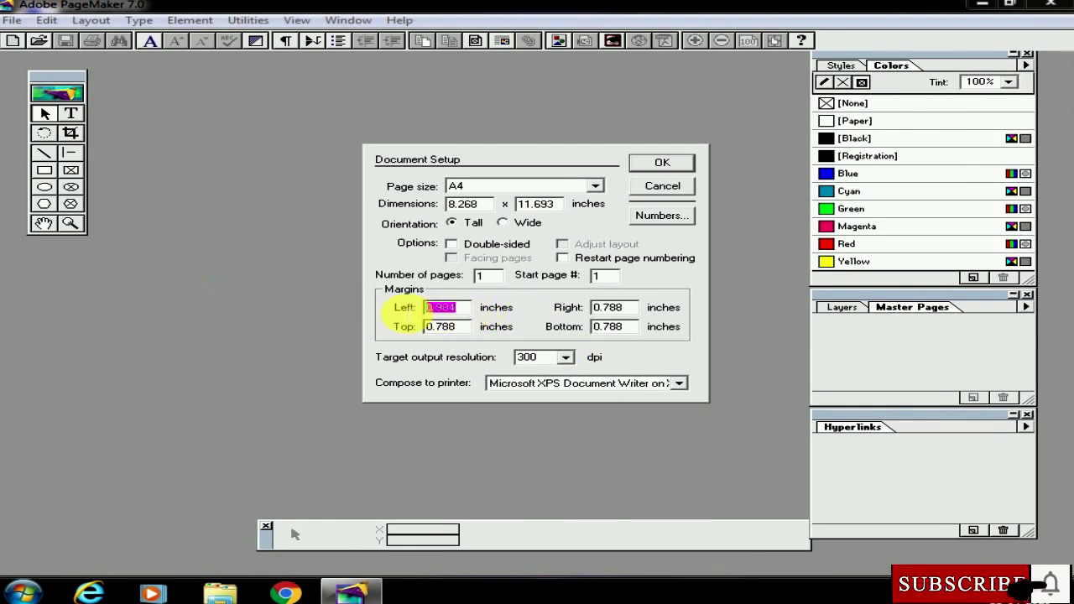
pyautogui.click(452, 244)
# Set the number of pages to 10 and the start page number to 2
pyautogui.moveTo(475, 276); pyautogui.dragTo(501, 276)
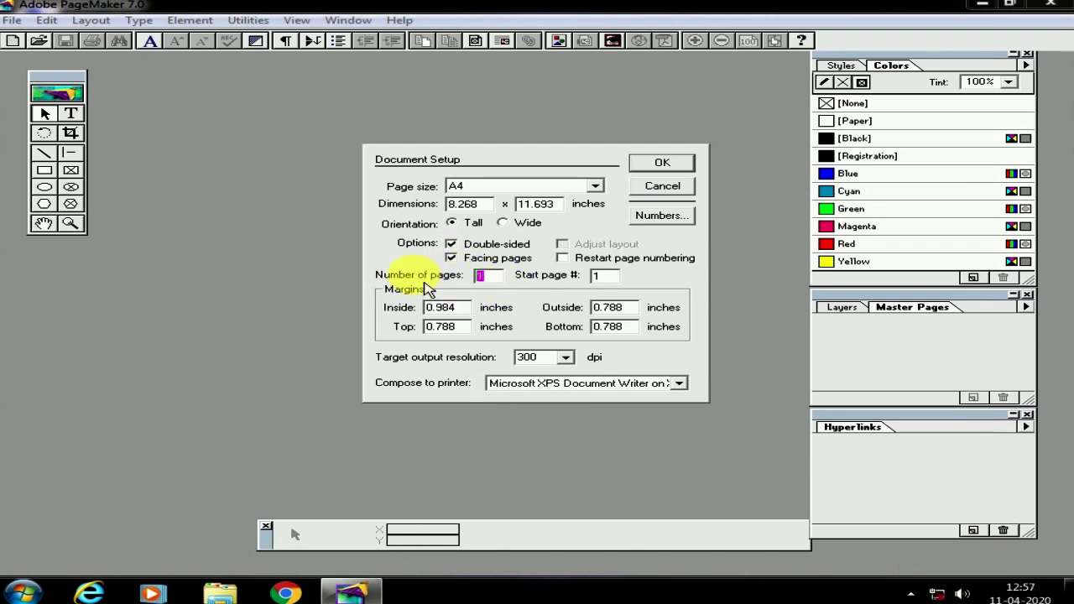
pyautogui.write('1')
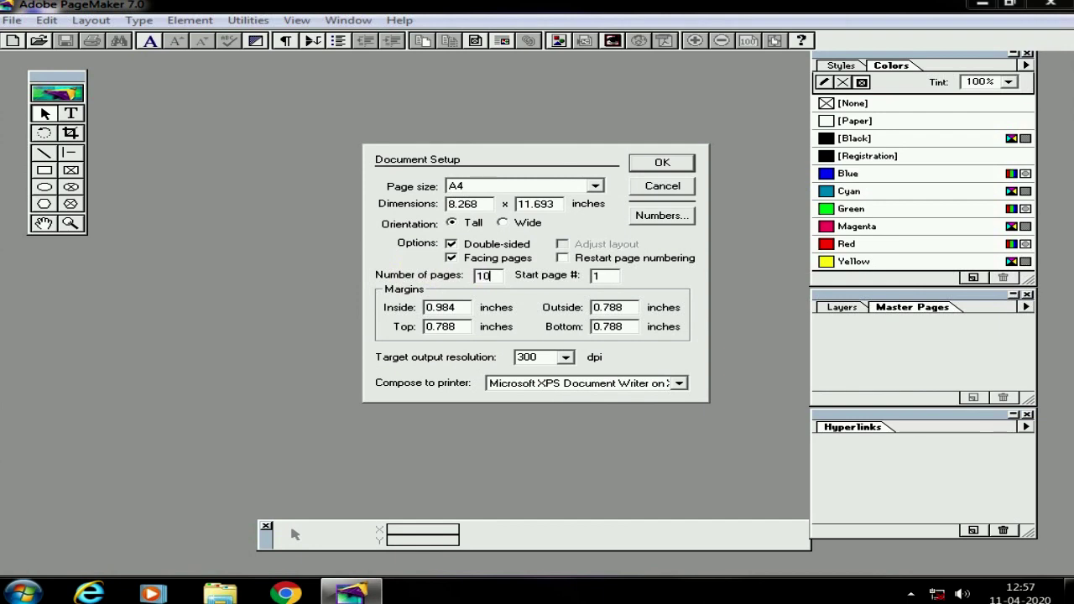
pyautogui.press('Tab')
pyautogui.write('2')
pyautogui.moveTo(600, 277); pyautogui.dragTo(552, 283)
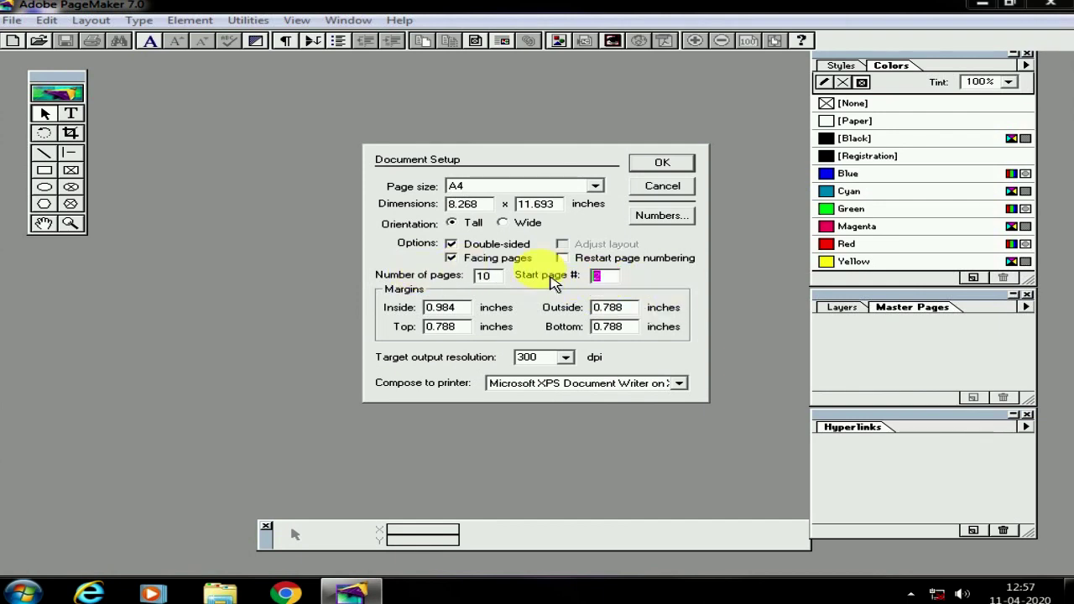
pyautogui.write('2')
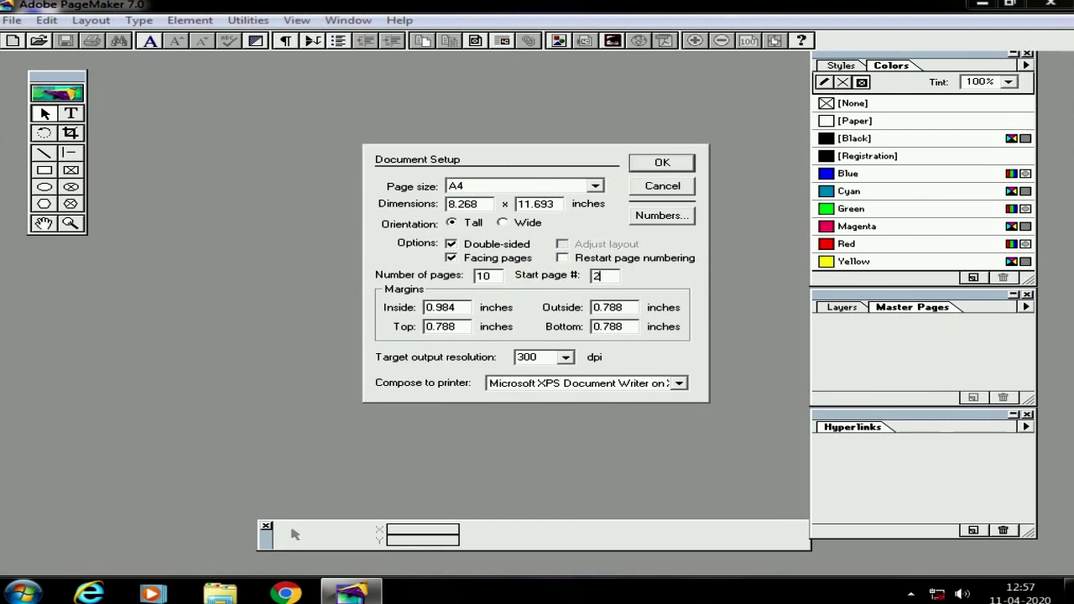
# Toggle the Double-sided option to compare Inside/Outside with Left/Right margins, leaving Double-sided and Facing pages on
pyautogui.moveTo(462, 307); pyautogui.dragTo(428, 309)
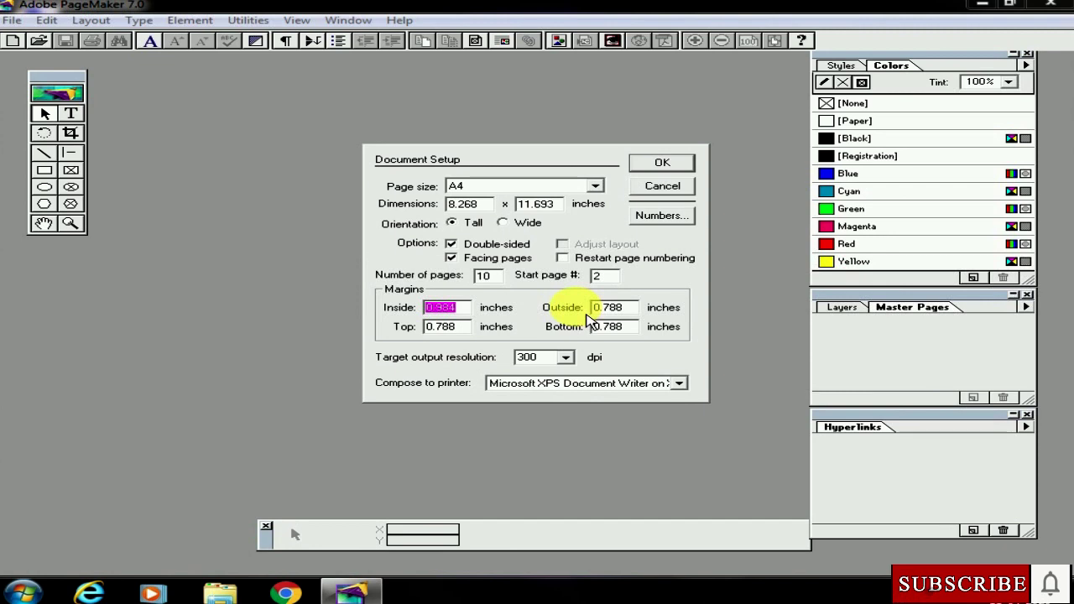
pyautogui.click(467, 272)
pyautogui.click(453, 258)
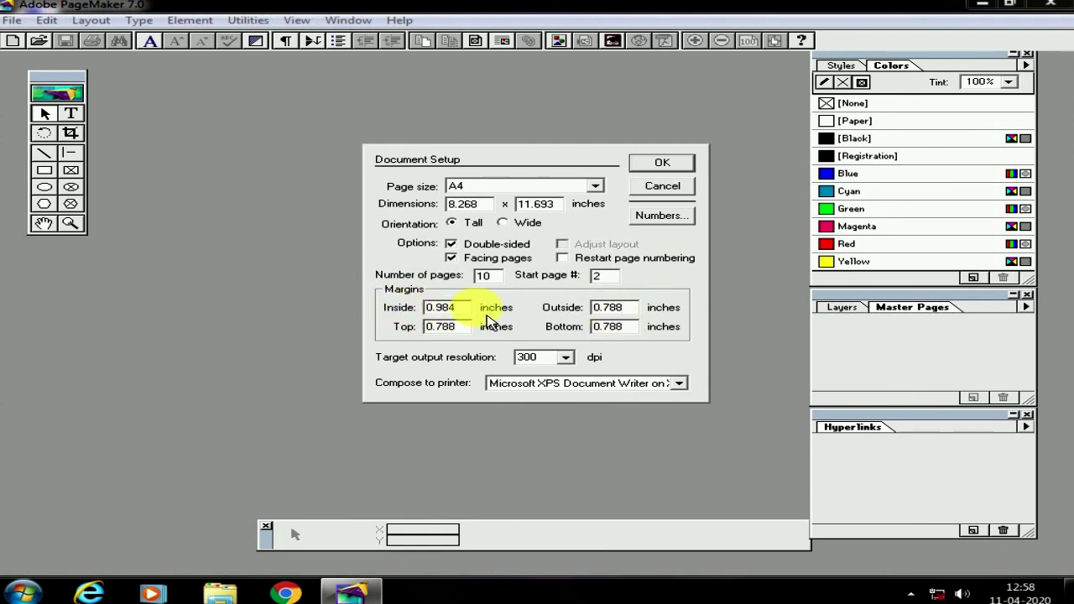
pyautogui.click(452, 244)
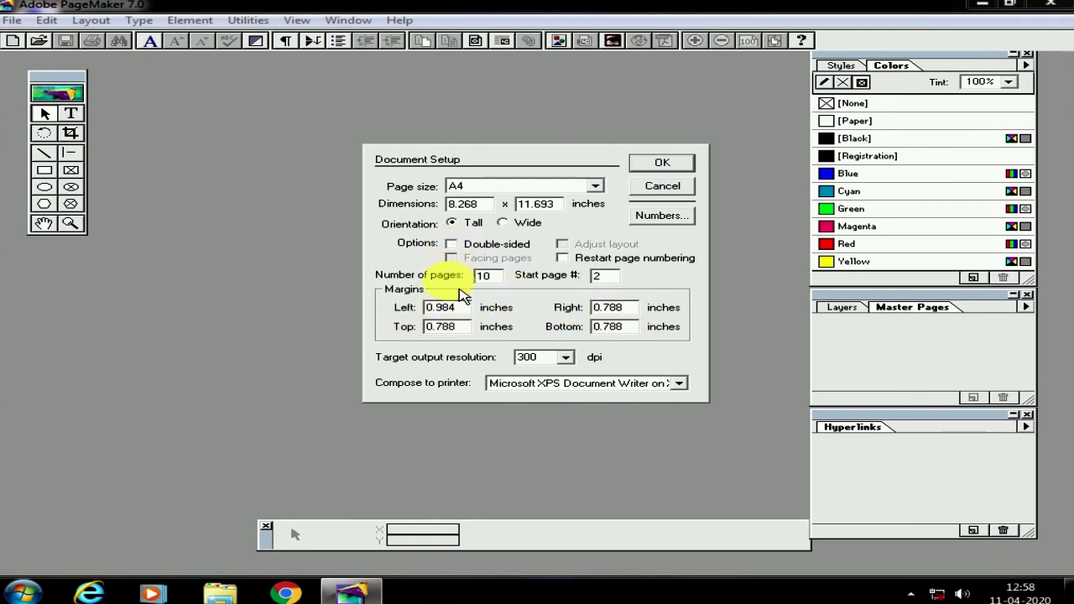
pyautogui.click(451, 244)
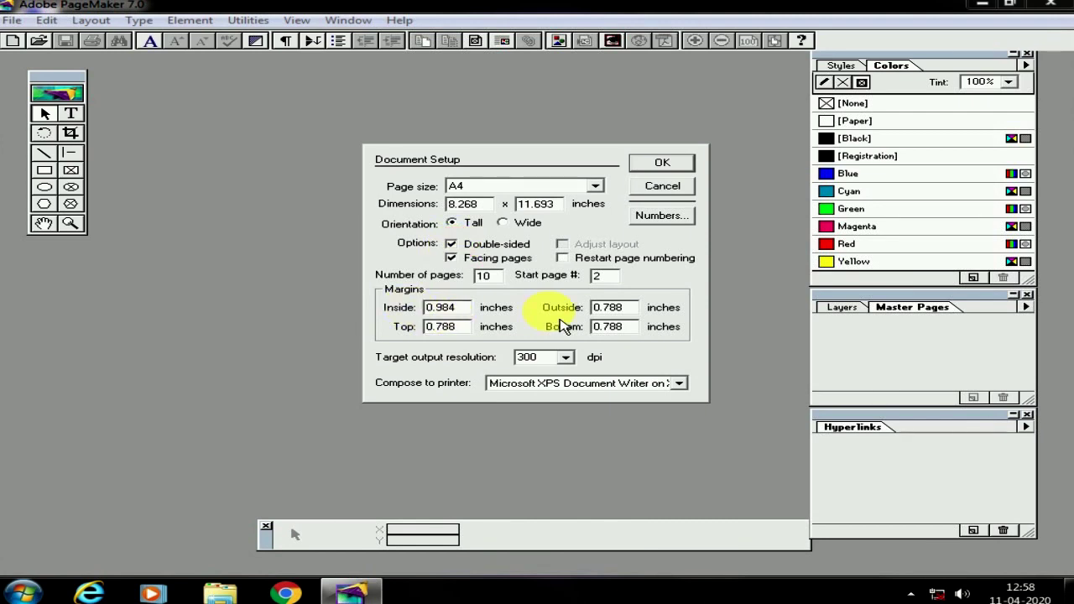
# Set the inside and outside margins to 1 inch and the top and bottom margins to 0.5 inch
pyautogui.moveTo(478, 308); pyautogui.dragTo(369, 310)
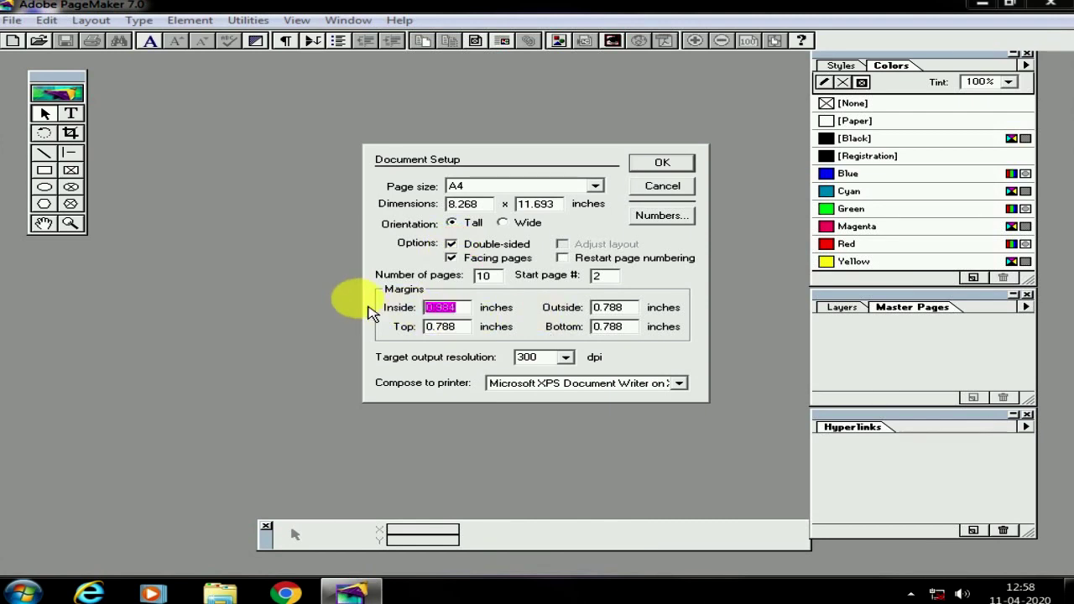
pyautogui.write('1')
pyautogui.click(604, 308)
pyautogui.moveTo(622, 308); pyautogui.dragTo(474, 310)
pyautogui.write('1')
pyautogui.moveTo(466, 326); pyautogui.dragTo(257, 326)
pyautogui.write('0.5')
pyautogui.moveTo(636, 327); pyautogui.dragTo(567, 343)
pyautogui.write('0')
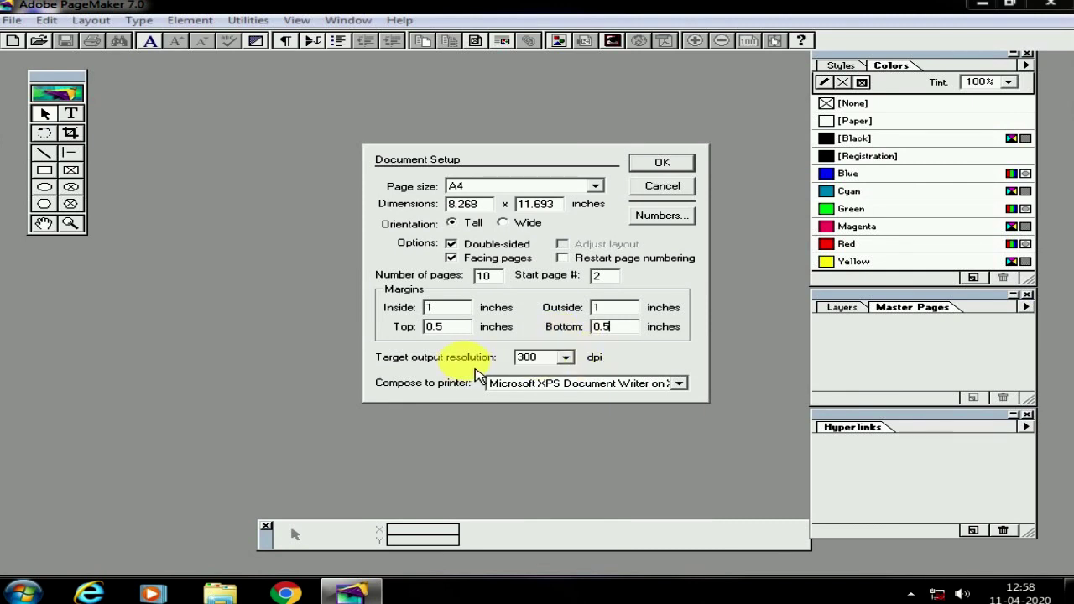
# Create the publication at a target output resolution of 300 dpi and move the toolbox lower beside the page
pyautogui.doubleClick(527, 357)
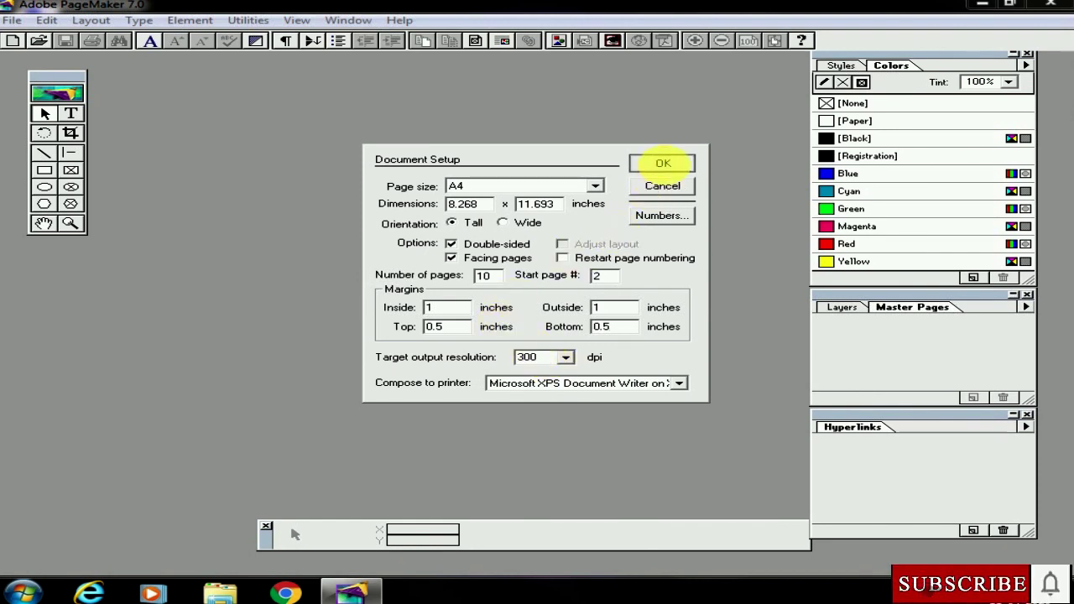
pyautogui.click(667, 168)
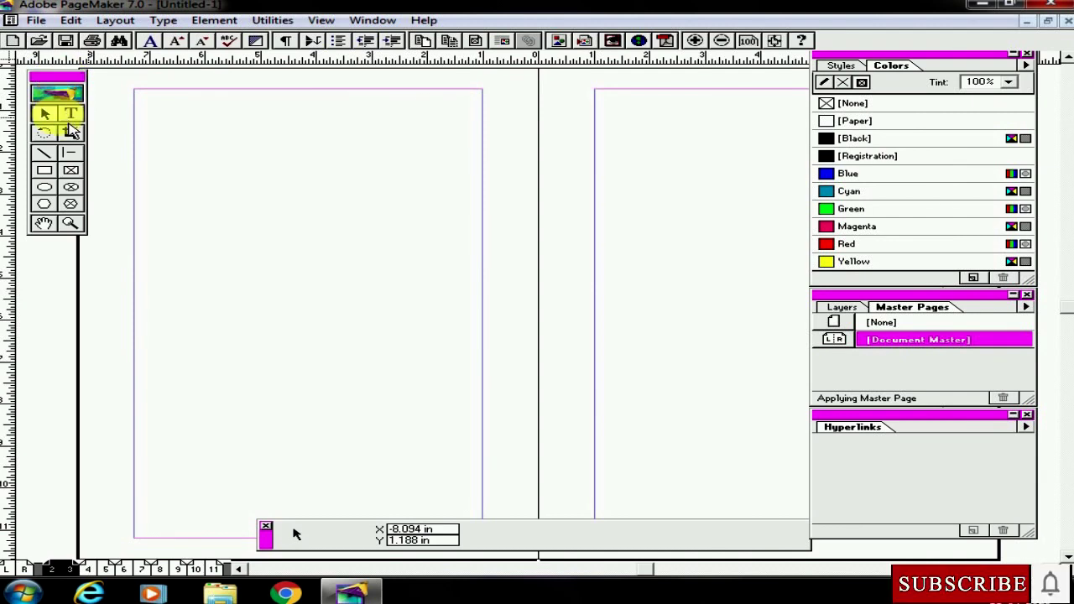
pyautogui.moveTo(60, 77); pyautogui.dragTo(52, 163)
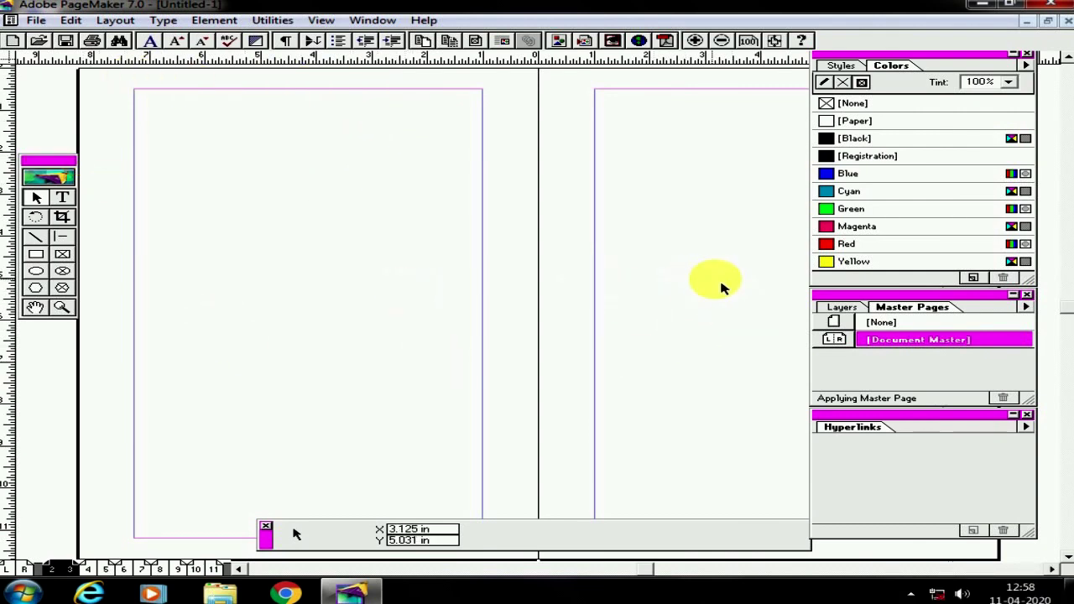
# Turn off Facing pages in the document setup
pyautogui.click(34, 20)
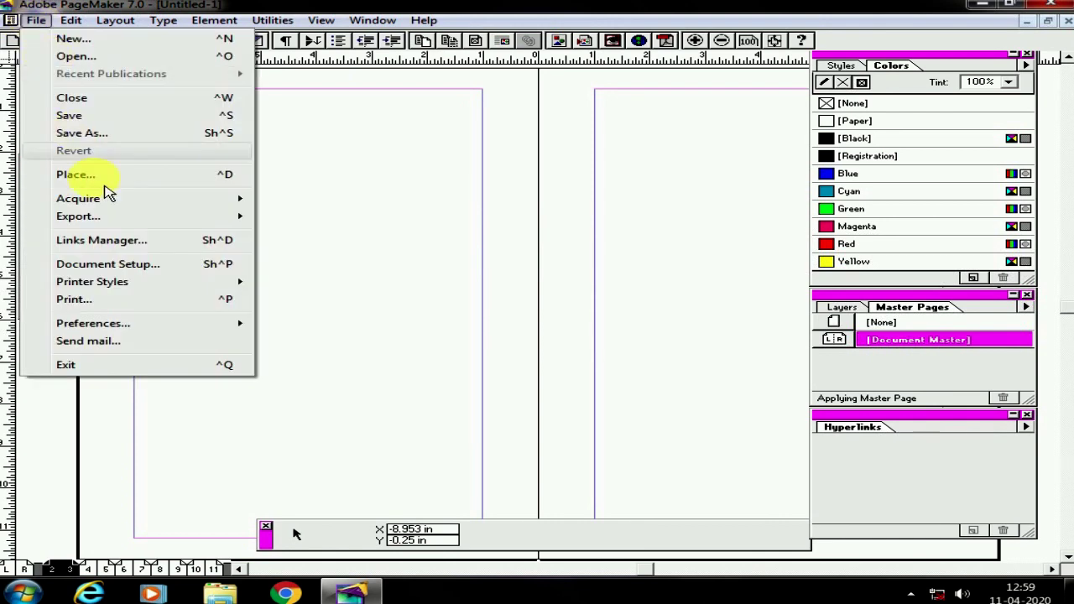
pyautogui.click(113, 265)
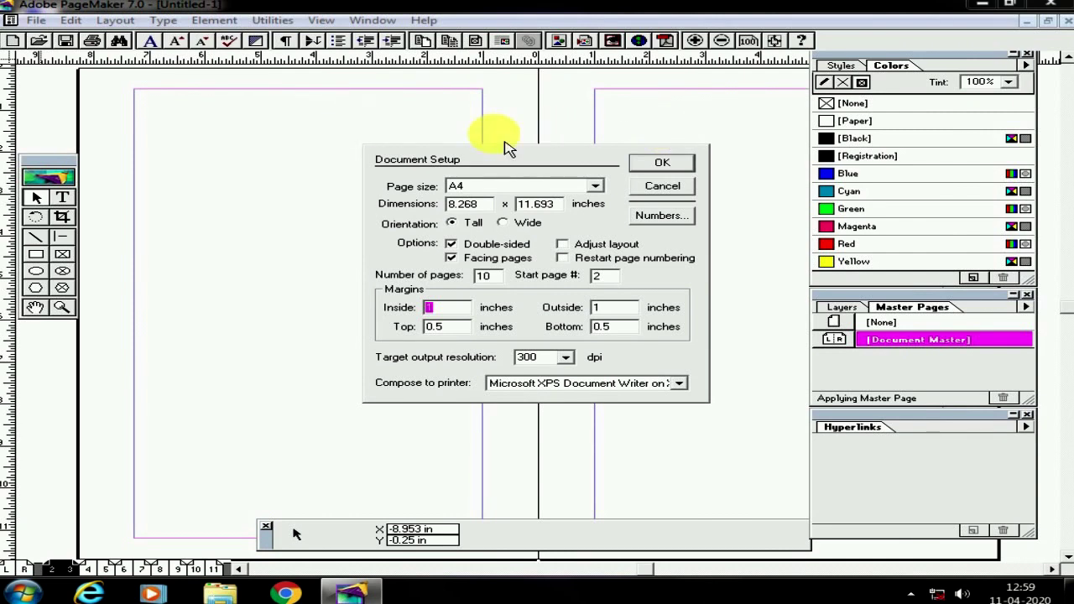
pyautogui.click(463, 260)
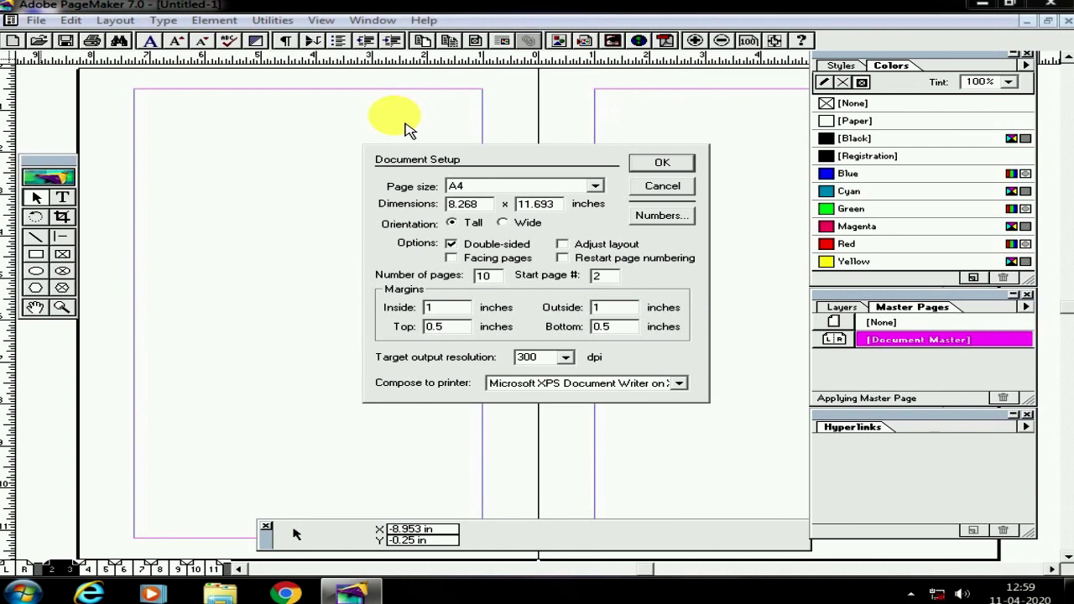
pyautogui.click(663, 165)
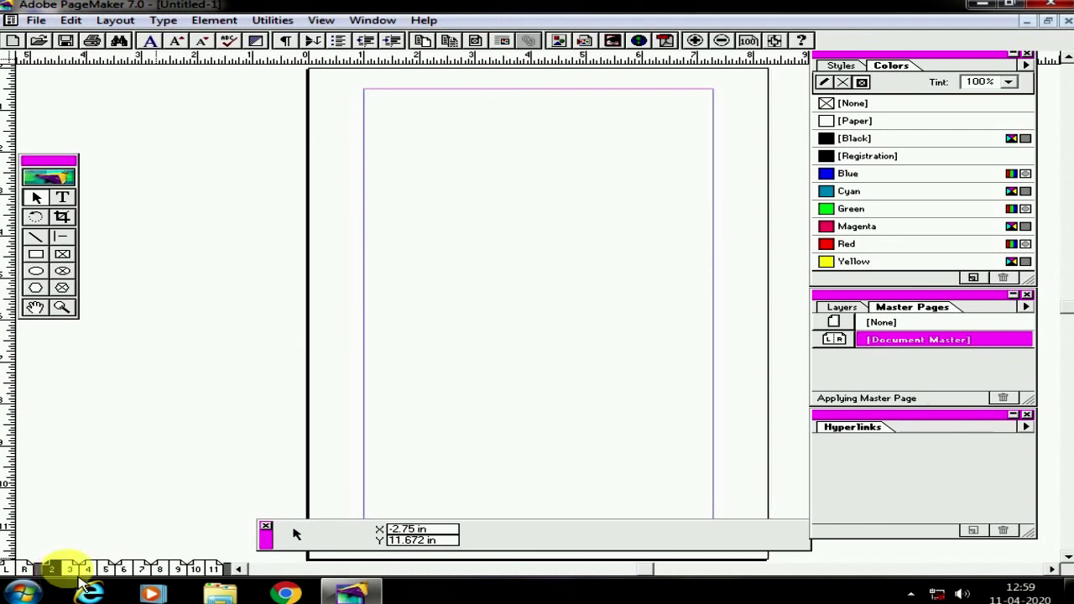
# Set the document's start page number to 1 and turn on Facing pages
pyautogui.click(36, 20)
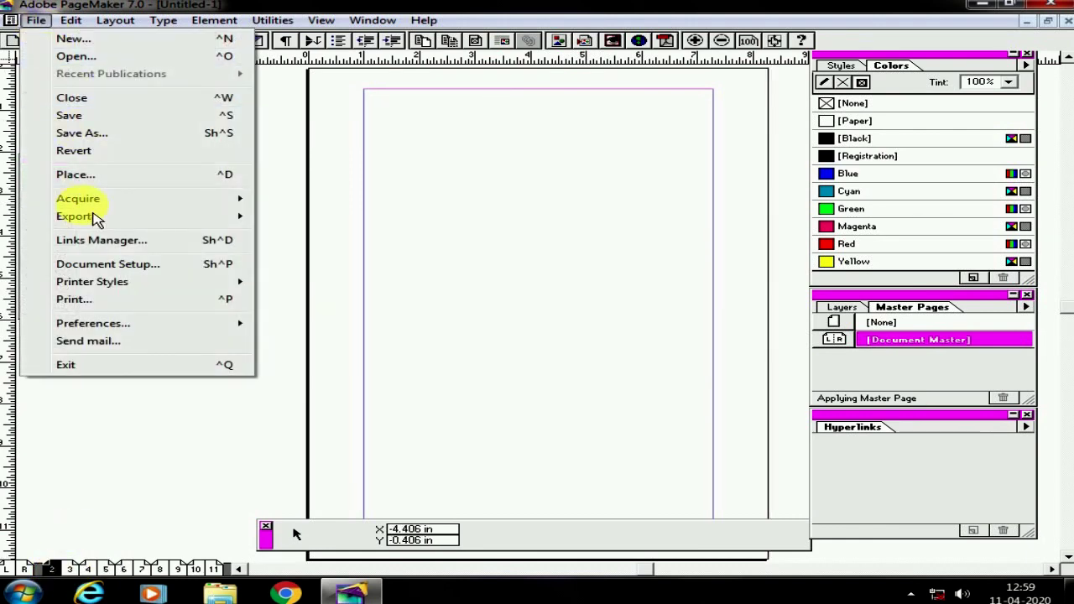
pyautogui.click(105, 263)
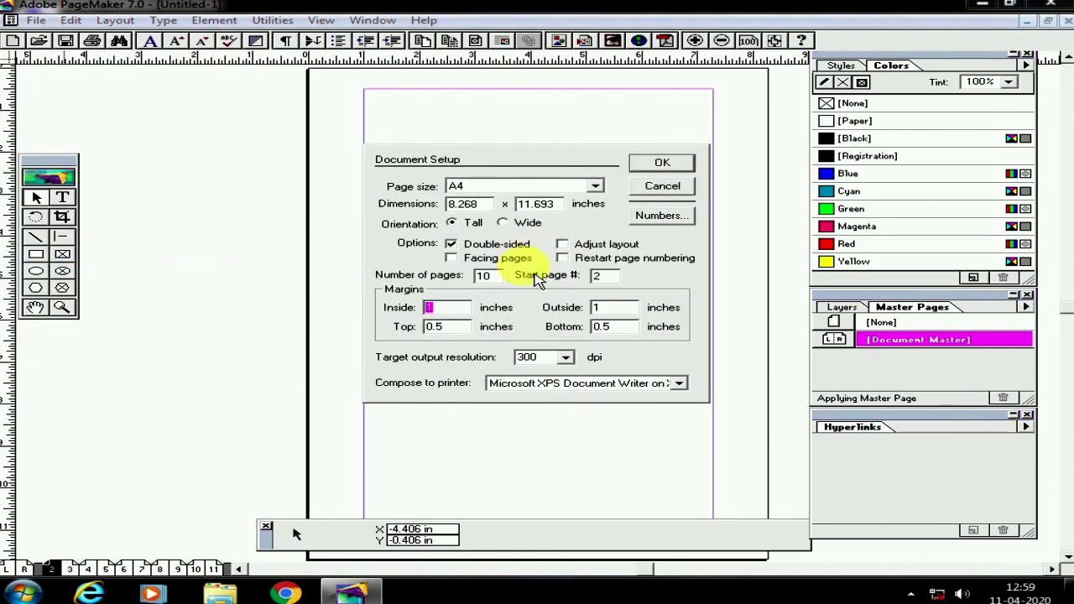
pyautogui.click(612, 281)
pyautogui.doubleClick(617, 278)
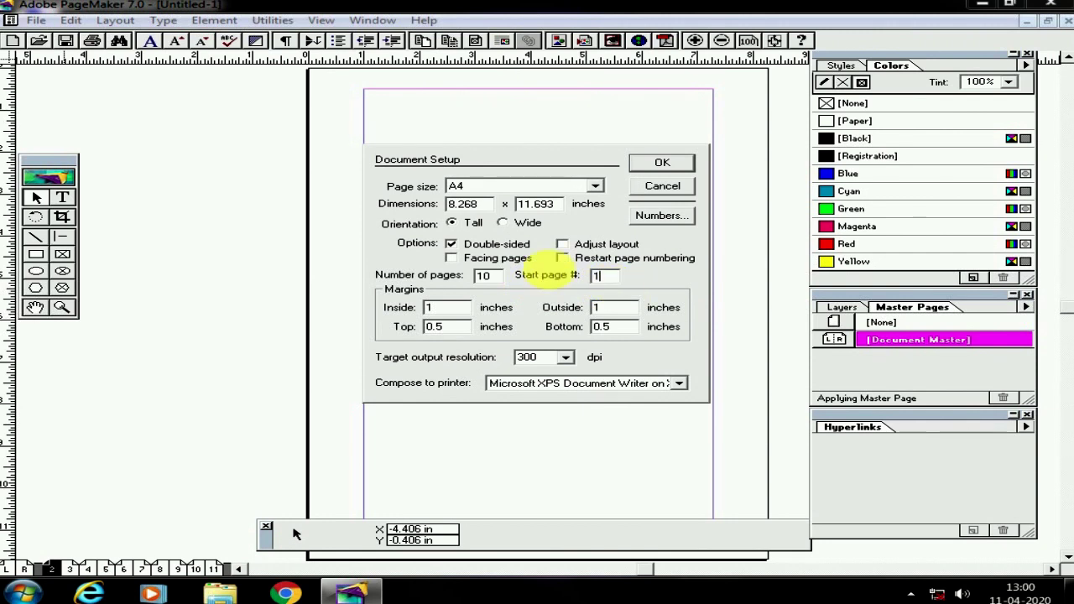
pyautogui.click(451, 258)
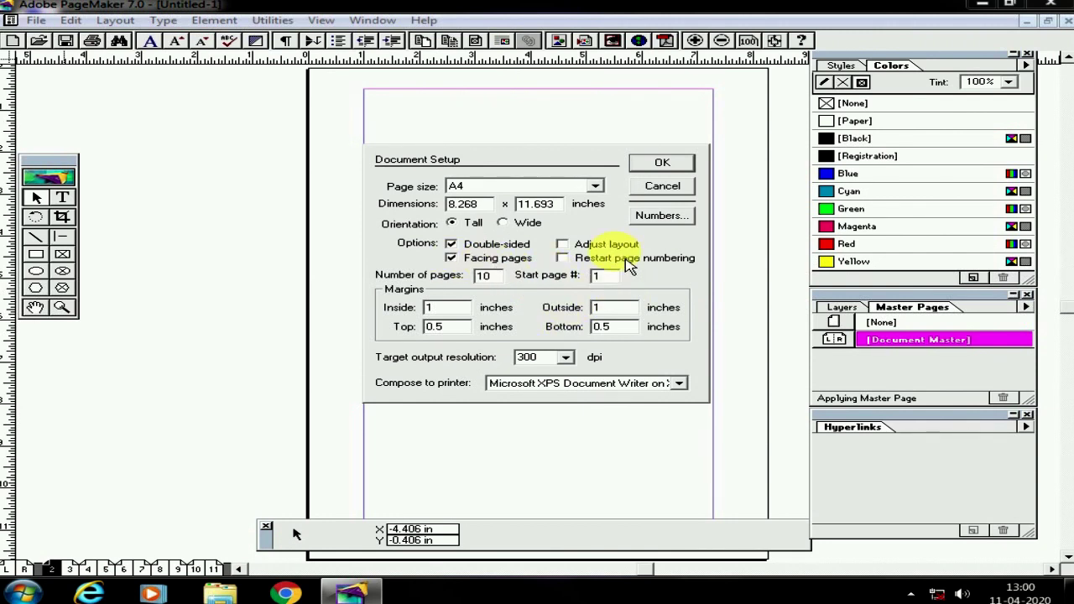
pyautogui.click(662, 163)
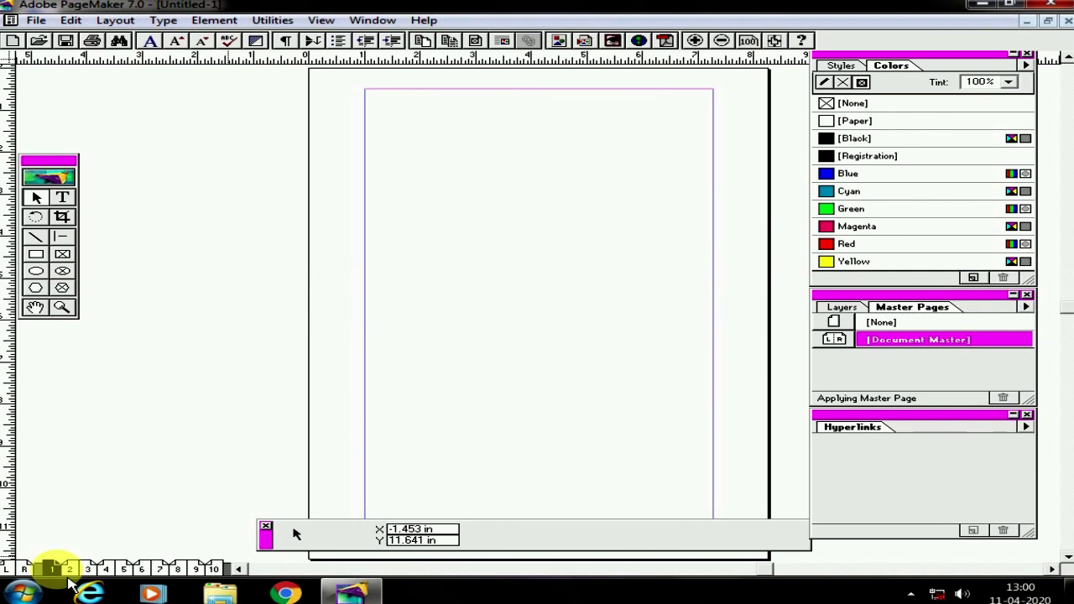
# Move the toolbox closer to the page and review the document setup's page, margin and output settings
pyautogui.moveTo(53, 161); pyautogui.dragTo(132, 147)
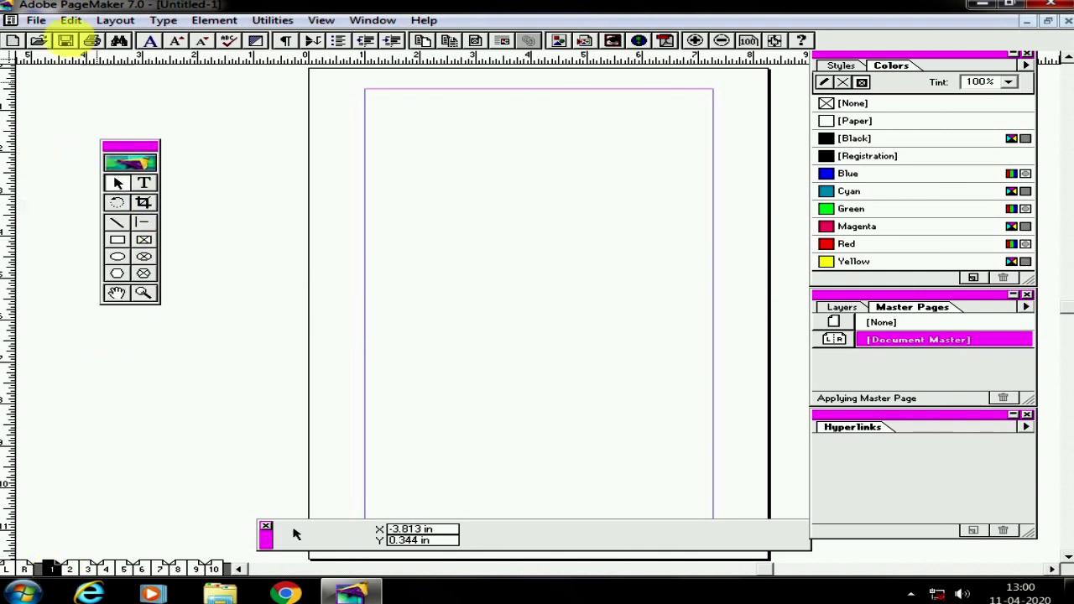
pyautogui.click(36, 21)
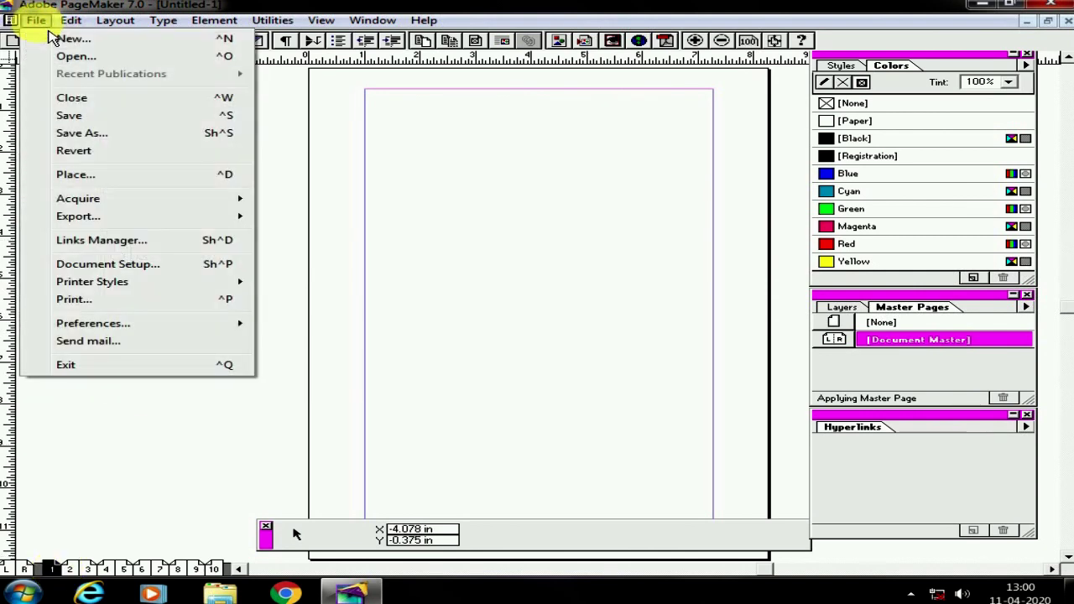
pyautogui.click(126, 263)
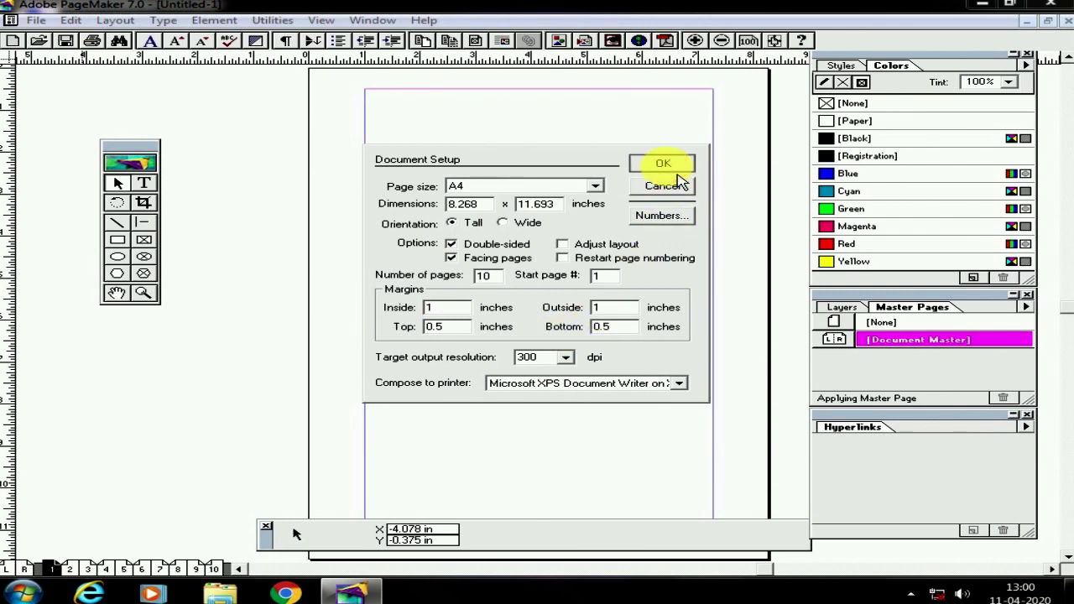
pyautogui.click(675, 172)
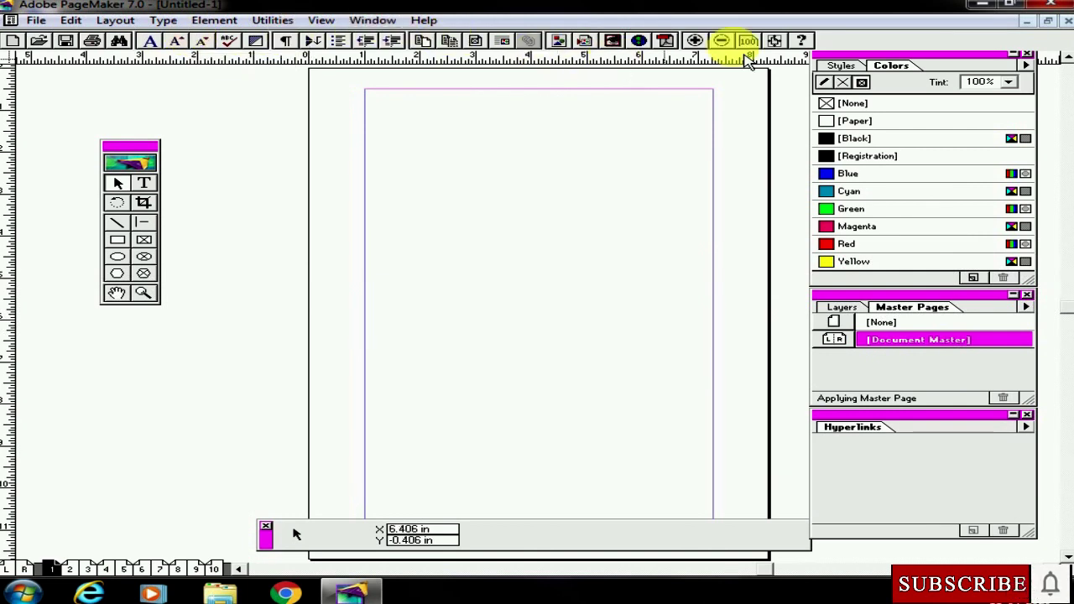
# Zoom the page out and in repeatedly to compare view magnifications
pyautogui.click(721, 42)
pyautogui.click(722, 42)
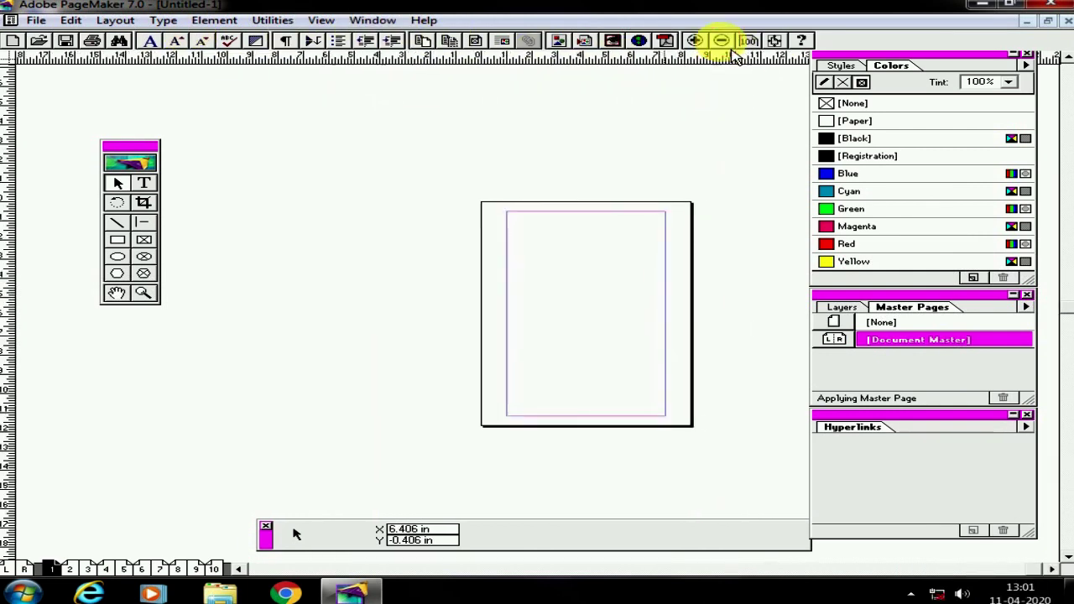
pyautogui.click(694, 40)
pyautogui.click(695, 40)
pyautogui.click(695, 40)
pyautogui.click(721, 42)
pyautogui.click(722, 42)
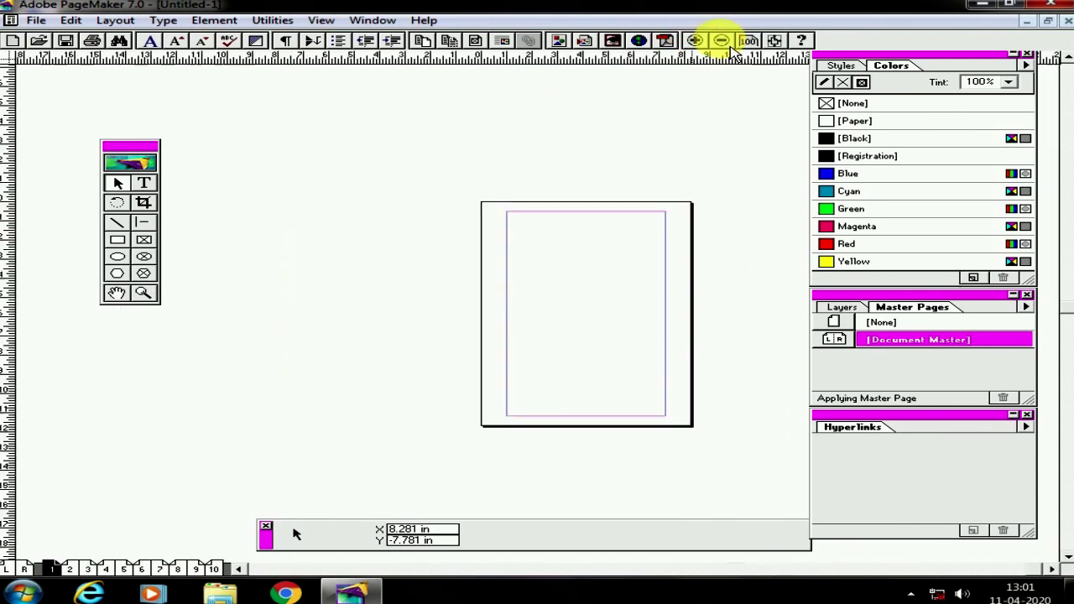
pyautogui.click(695, 40)
pyautogui.click(722, 40)
pyautogui.click(694, 40)
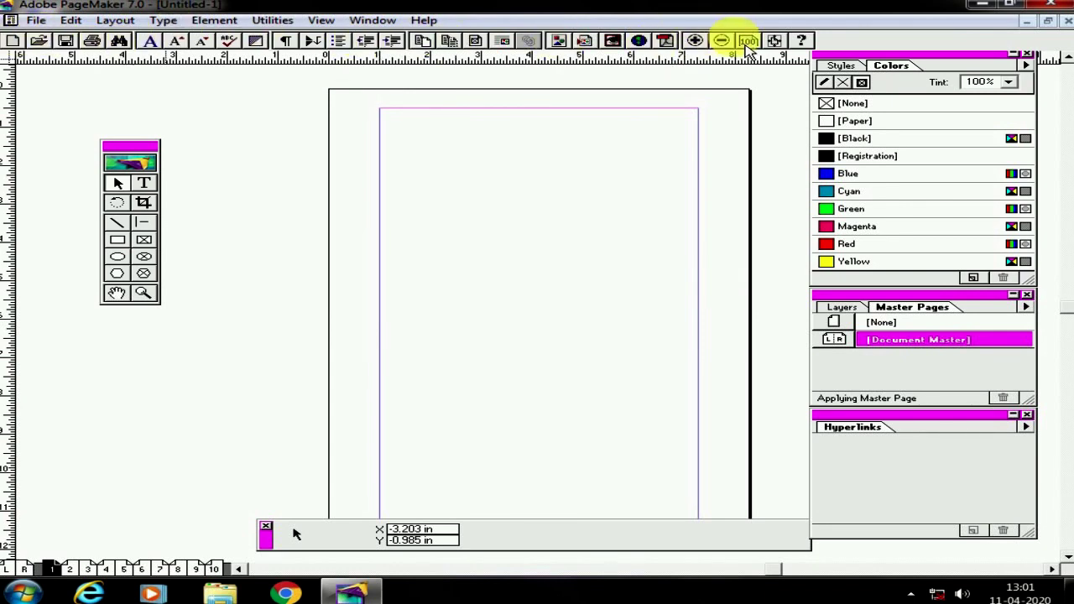
# Move the toolbox beside the page and add the text "rerererere" near the page's upper-left margin corner with the Text tool
pyautogui.moveTo(155, 146); pyautogui.dragTo(280, 149)
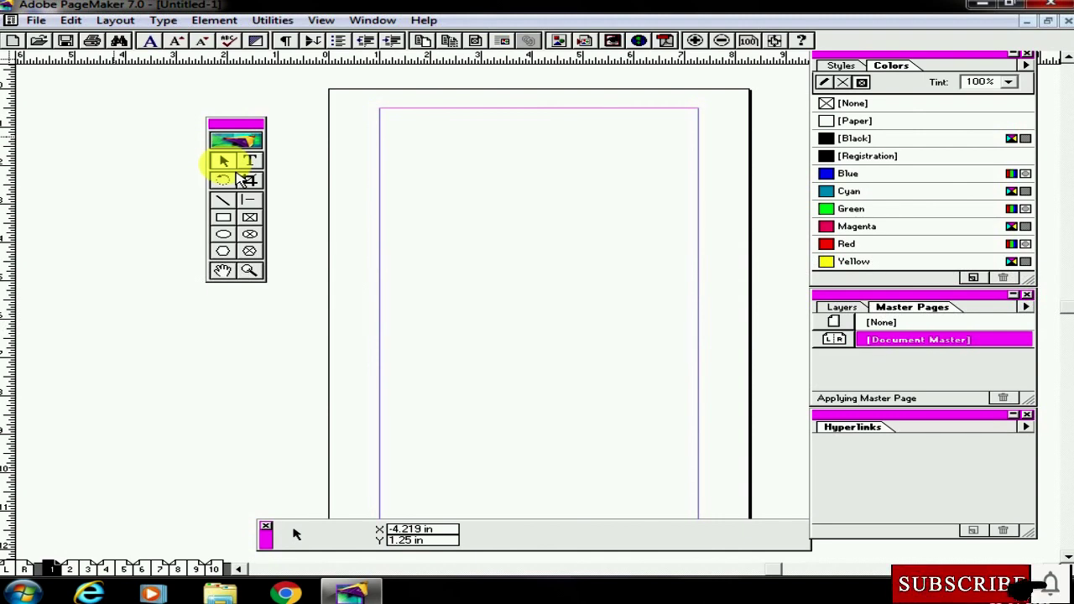
pyautogui.click(251, 161)
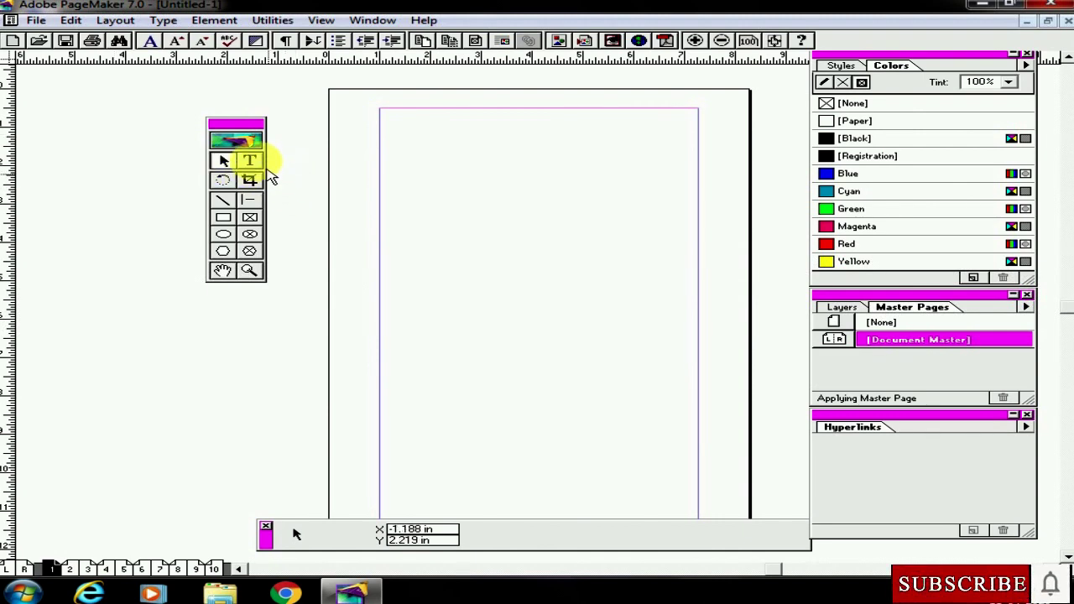
pyautogui.click(223, 161)
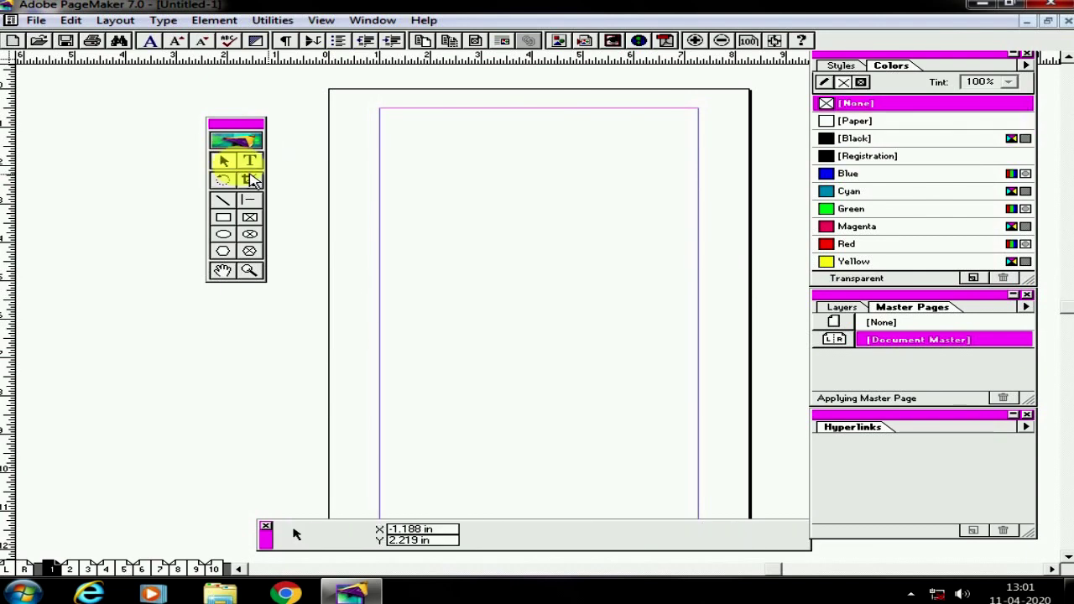
pyautogui.click(251, 161)
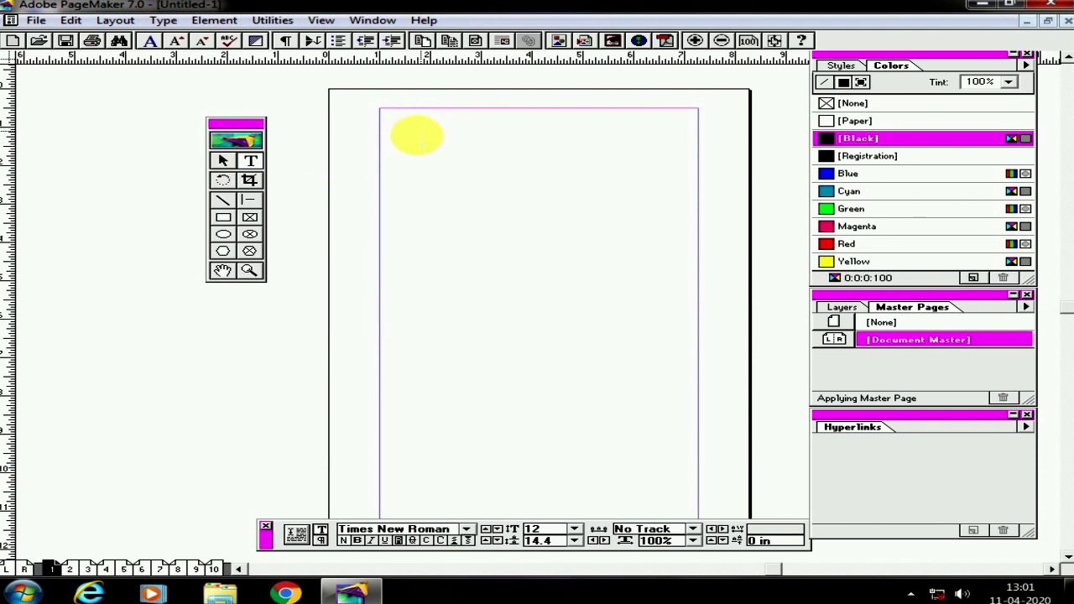
pyautogui.click(384, 132)
pyautogui.write('sdfsdf')
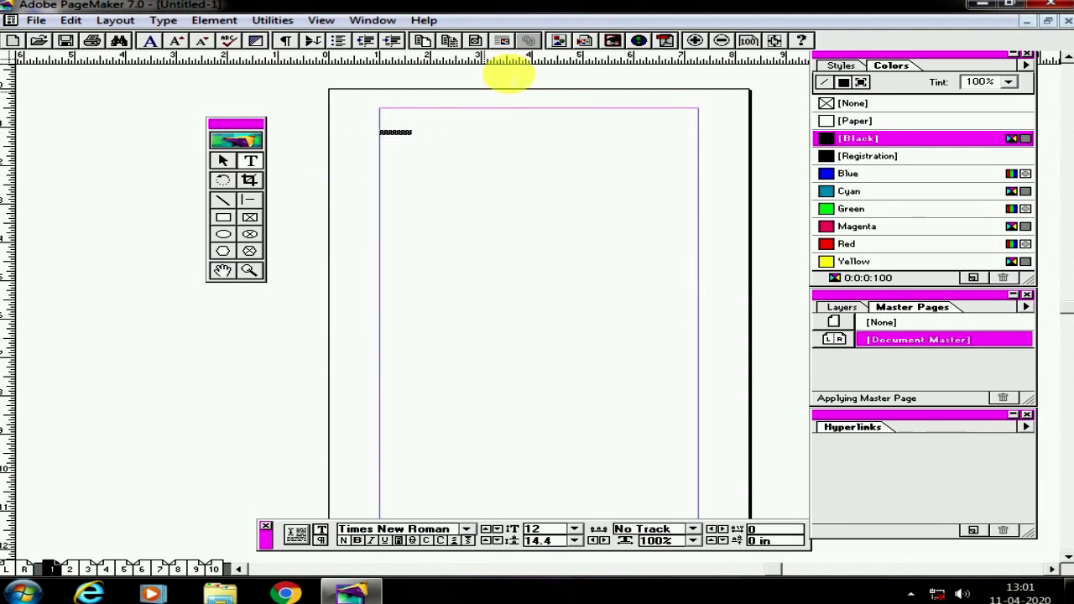
# Move the text block up just below the top margin, to about X 1 in, Y 0.77 in
pyautogui.click(695, 40)
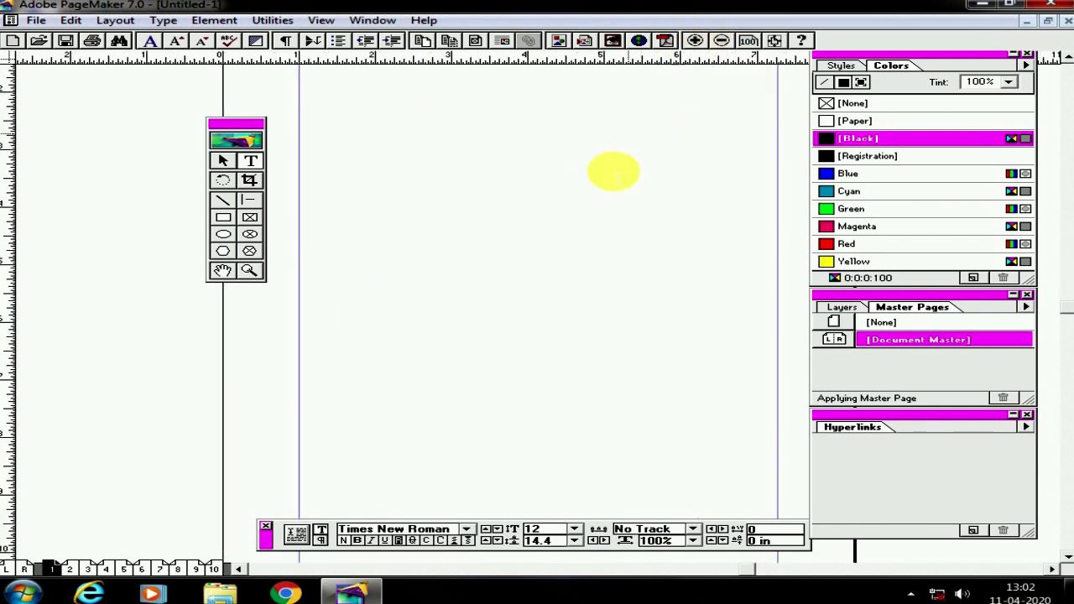
pyautogui.click(225, 274)
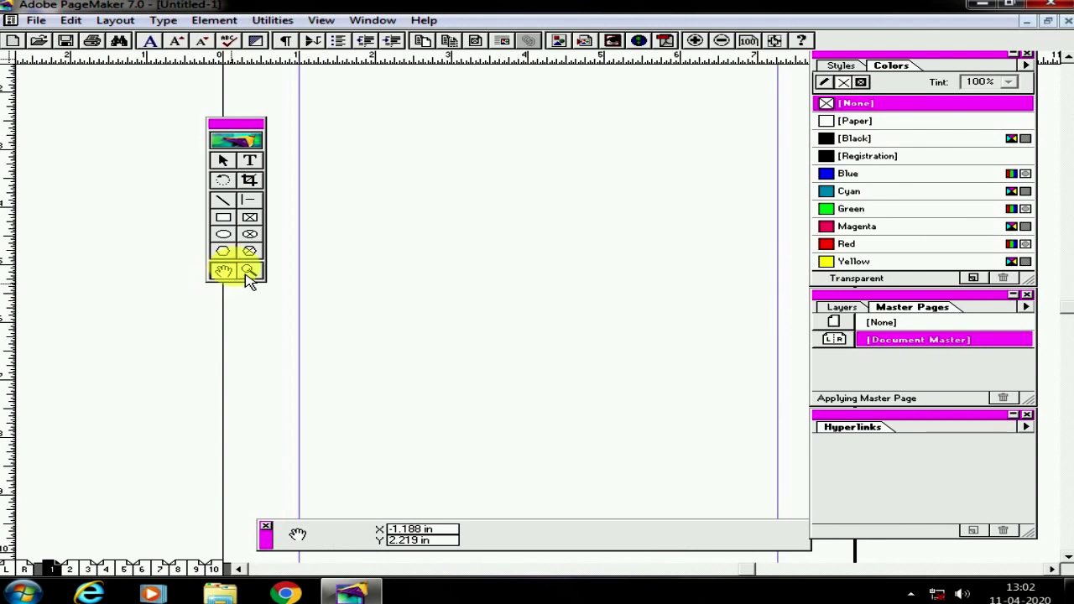
pyautogui.moveTo(412, 160); pyautogui.dragTo(427, 239)
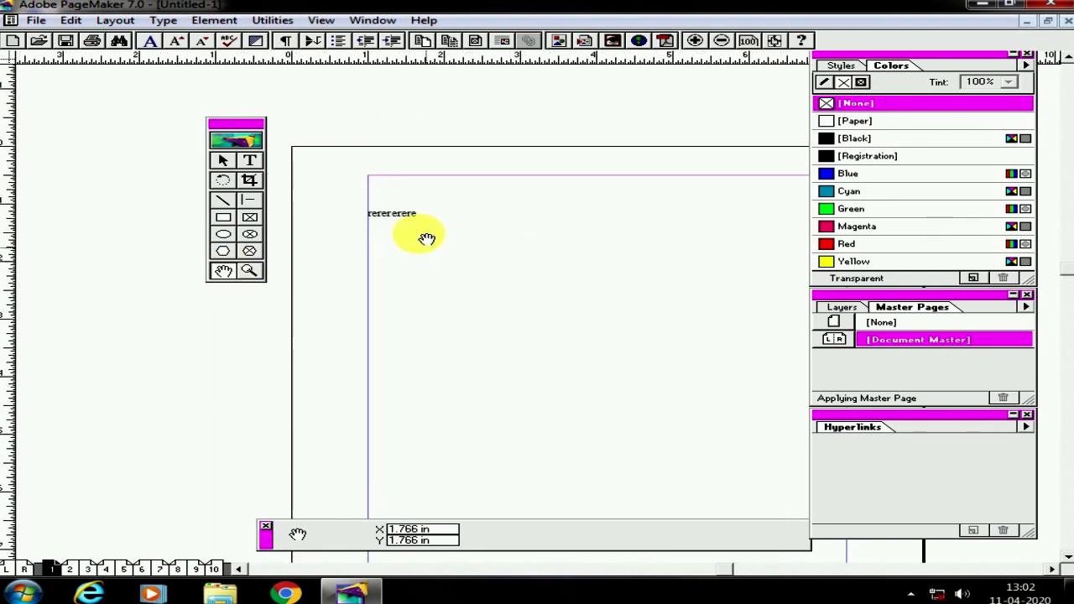
pyautogui.click(250, 161)
pyautogui.click(396, 213)
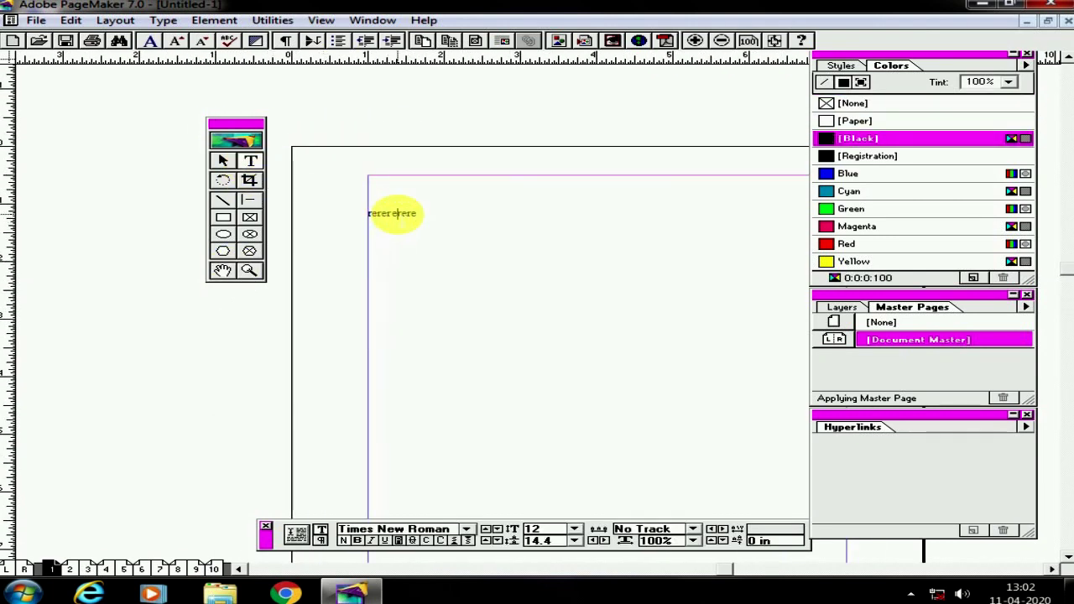
pyautogui.click(222, 160)
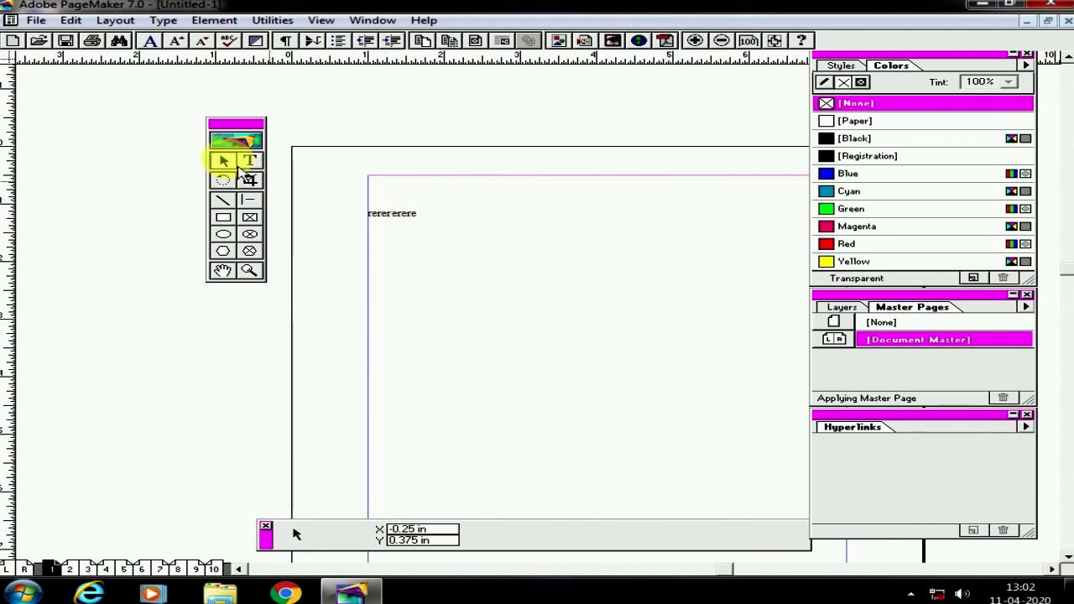
pyautogui.click(391, 214)
pyautogui.moveTo(391, 216); pyautogui.dragTo(451, 207)
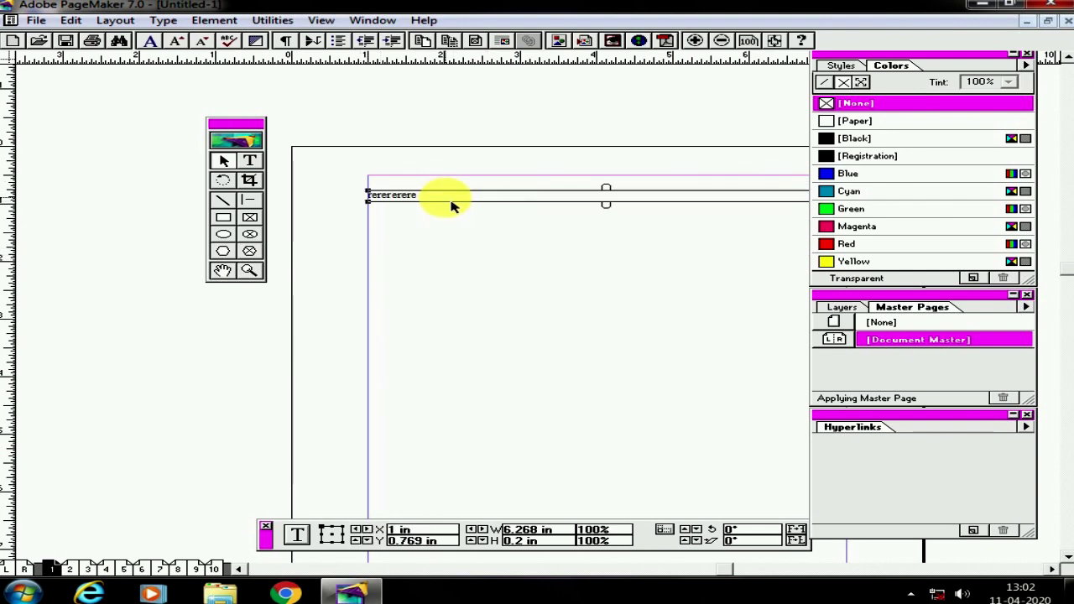
# Rotate the text block freehand in several directions with the Rotate tool, ending at about -55.6°
pyautogui.click(223, 181)
pyautogui.moveTo(407, 204); pyautogui.dragTo(332, 178)
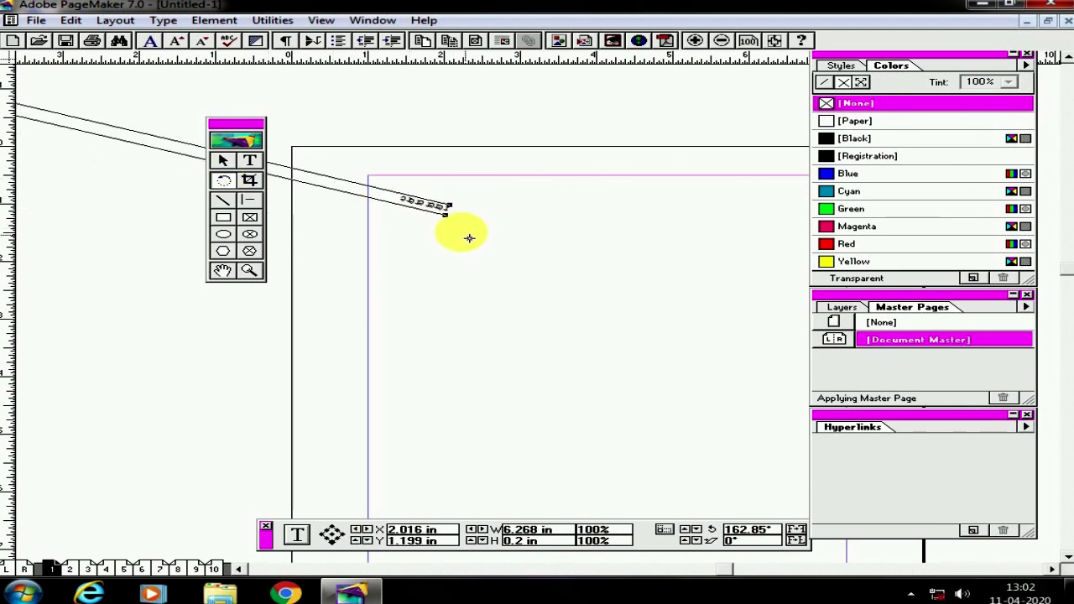
pyautogui.moveTo(445, 214); pyautogui.dragTo(335, 286)
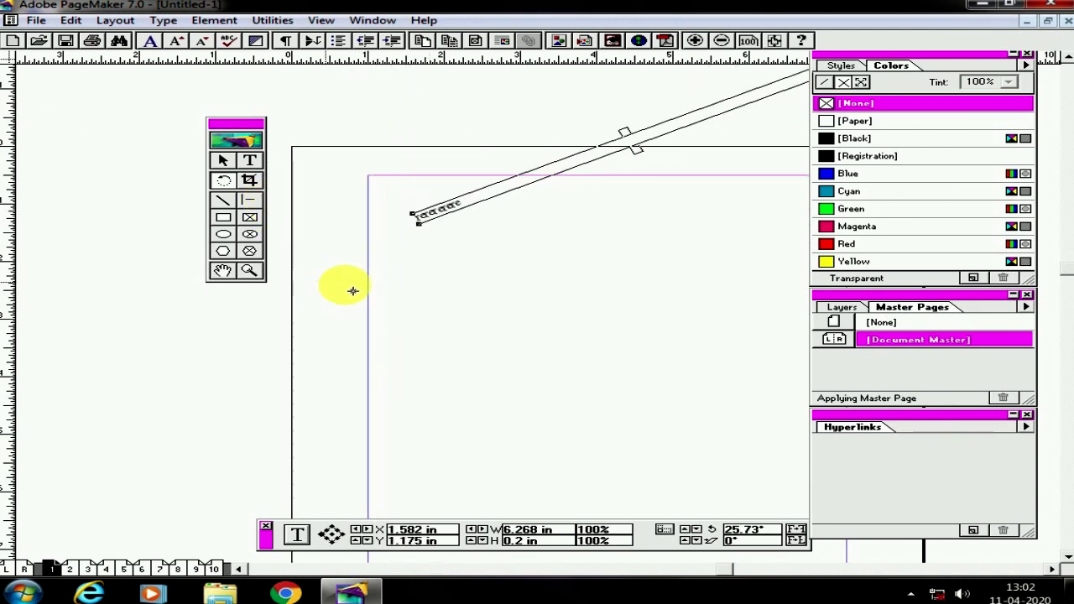
pyautogui.moveTo(415, 215); pyautogui.dragTo(487, 336)
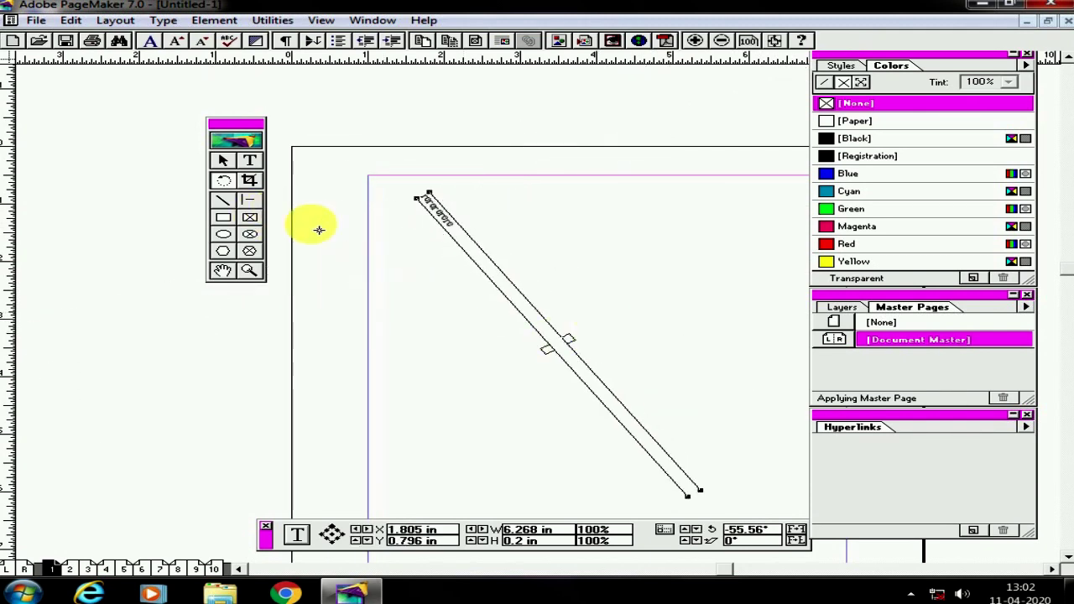
pyautogui.click(224, 182)
# Draw a horizontal line about 2.49 in long below the rotated text with the Line tool
pyautogui.click(250, 182)
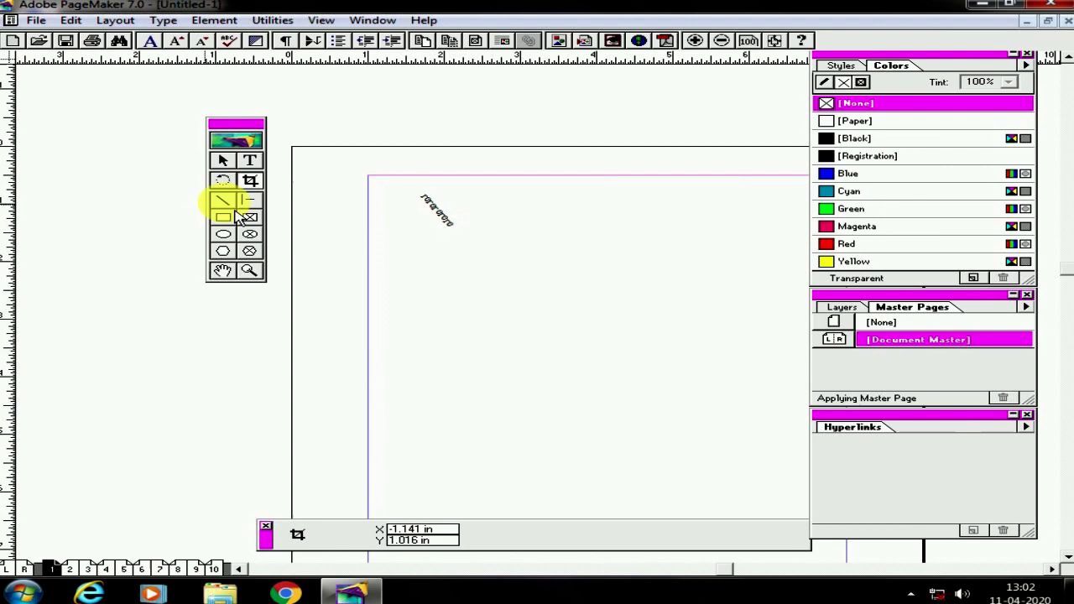
pyautogui.click(250, 199)
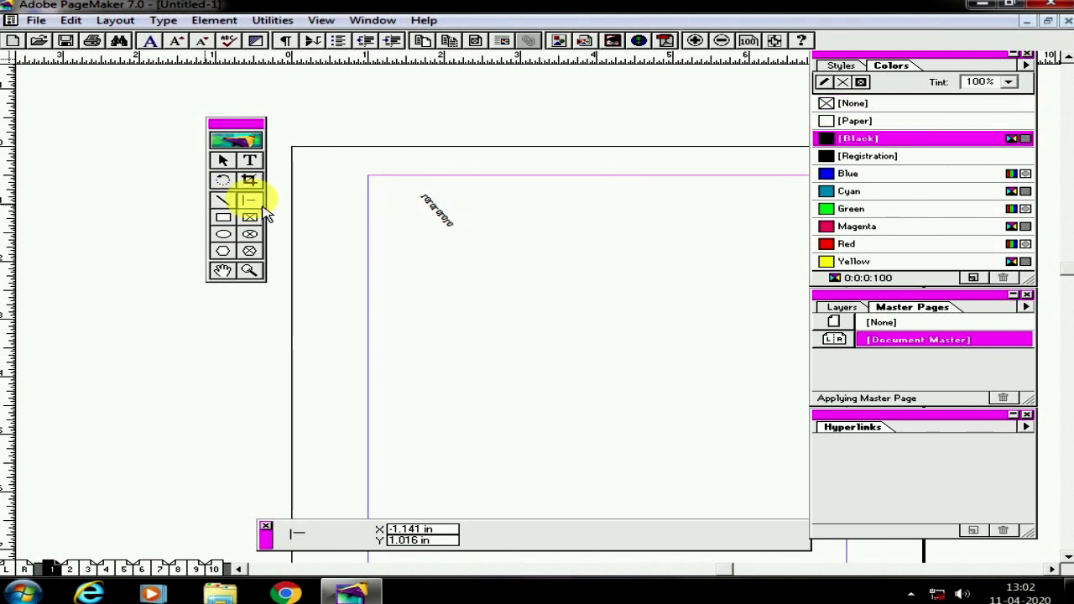
pyautogui.click(222, 200)
pyautogui.moveTo(404, 280)
pyautogui.mouseDown()
pyautogui.moveTo(538, 296)
pyautogui.moveTo(574, 279)
pyautogui.moveTo(576, 291)
pyautogui.moveTo(582, 271)
pyautogui.moveTo(585, 298)
pyautogui.moveTo(593, 284)
pyautogui.mouseUp()
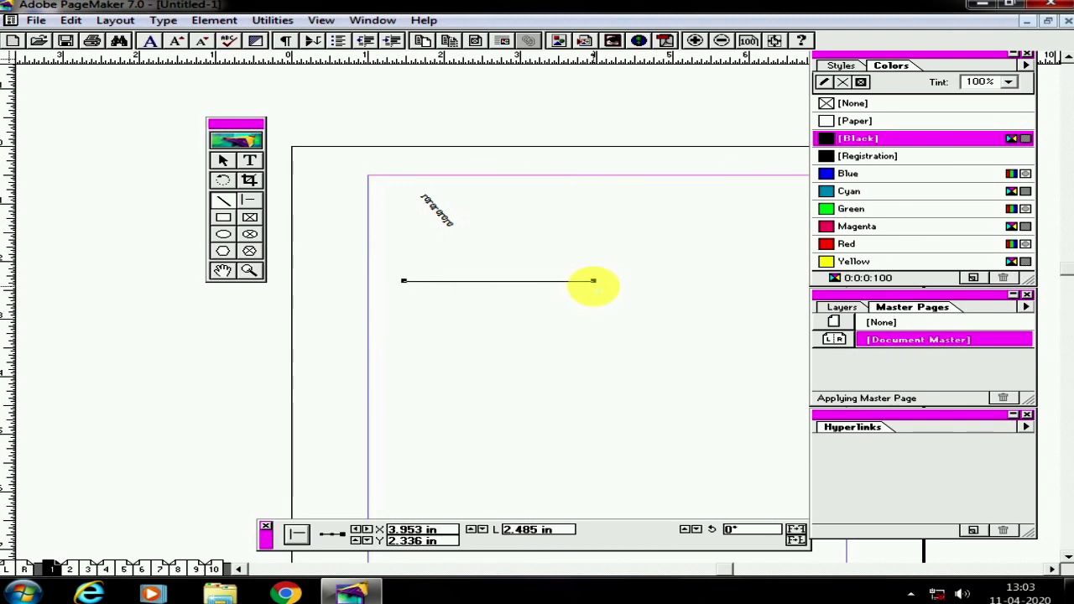
# Draw several horizontal, vertical and diagonal lines across the page with the Constrained-line tool, ending with a 45° line about 1.24 in long
pyautogui.click(249, 200)
pyautogui.moveTo(498, 249); pyautogui.dragTo(611, 249)
pyautogui.moveTo(545, 214); pyautogui.dragTo(553, 394)
pyautogui.moveTo(646, 254); pyautogui.dragTo(686, 361)
pyautogui.moveTo(707, 283)
pyautogui.mouseDown()
pyautogui.moveTo(747, 312)
pyautogui.moveTo(712, 318)
pyautogui.moveTo(685, 343)
pyautogui.moveTo(700, 376)
pyautogui.moveTo(620, 391)
pyautogui.moveTo(630, 401)
pyautogui.moveTo(611, 400)
pyautogui.moveTo(626, 410)
pyautogui.moveTo(604, 408)
pyautogui.moveTo(563, 372)
pyautogui.mouseUp()
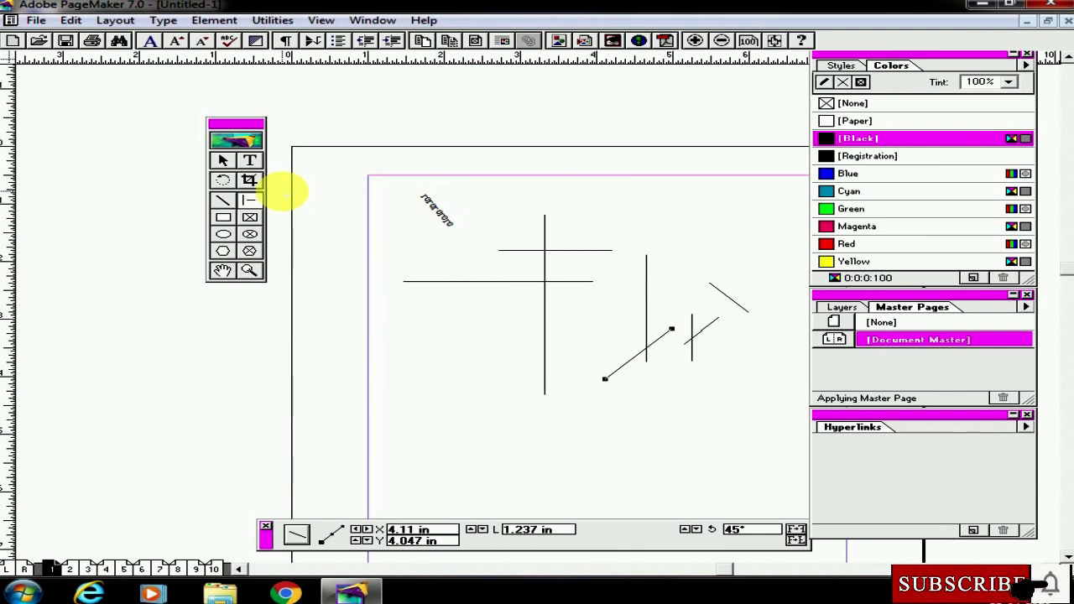
# Draw a rectangle about 1.09 by 1.12 in below the horizontal lines and an ellipse about 0.88 by 0.84 in beside it
pyautogui.click(244, 227)
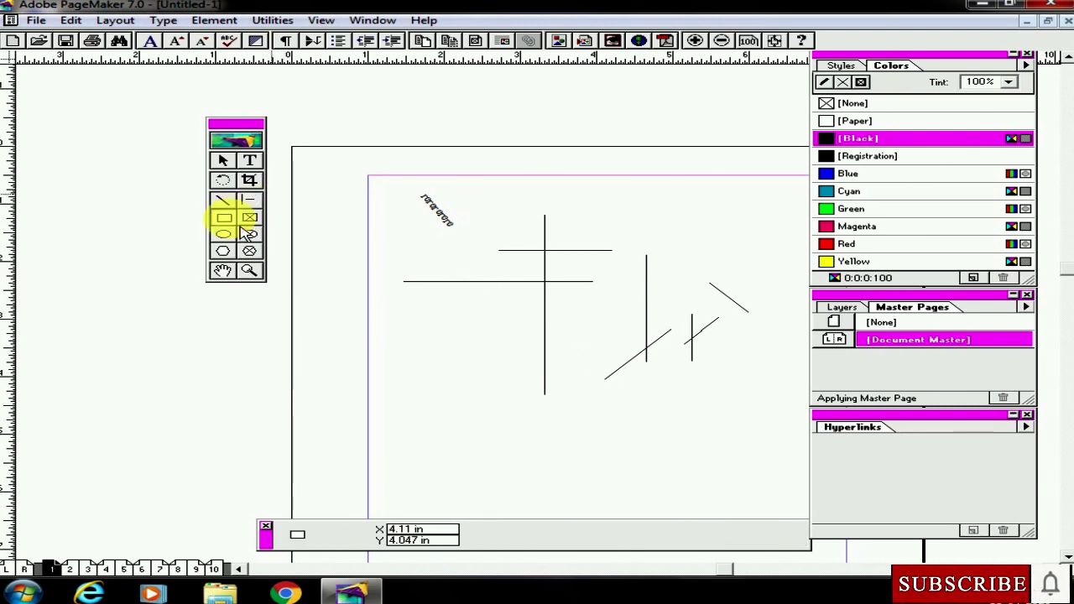
pyautogui.moveTo(449, 337); pyautogui.dragTo(531, 400)
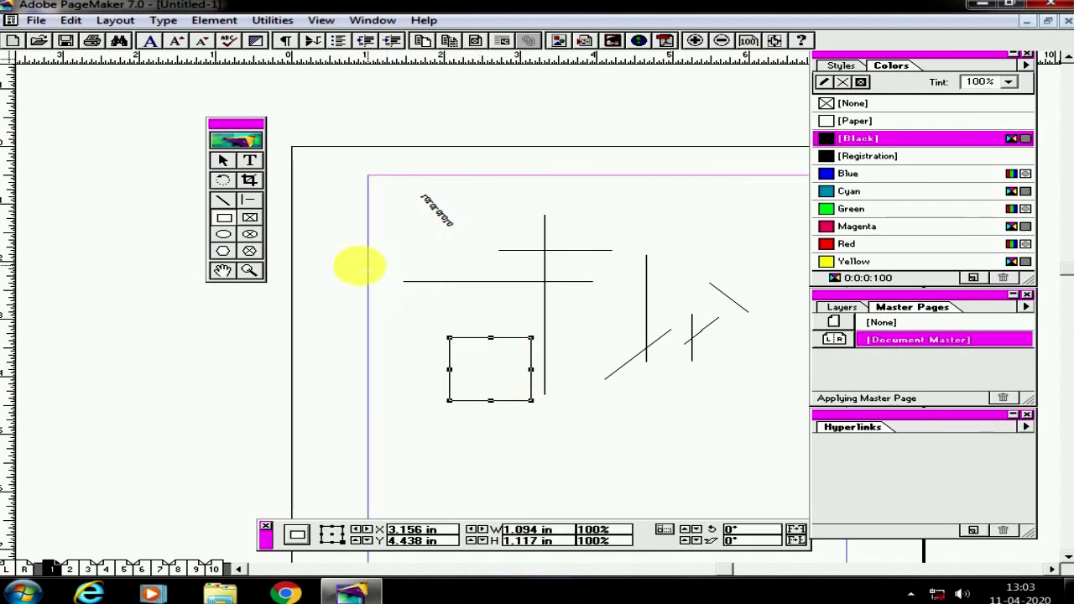
pyautogui.click(224, 235)
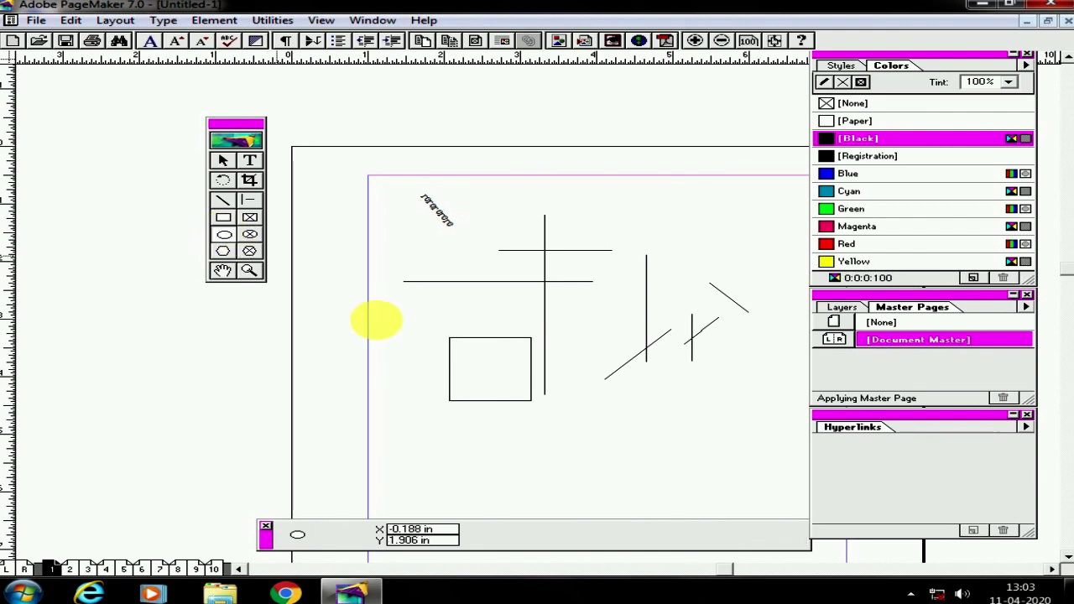
pyautogui.moveTo(572, 319); pyautogui.dragTo(637, 370)
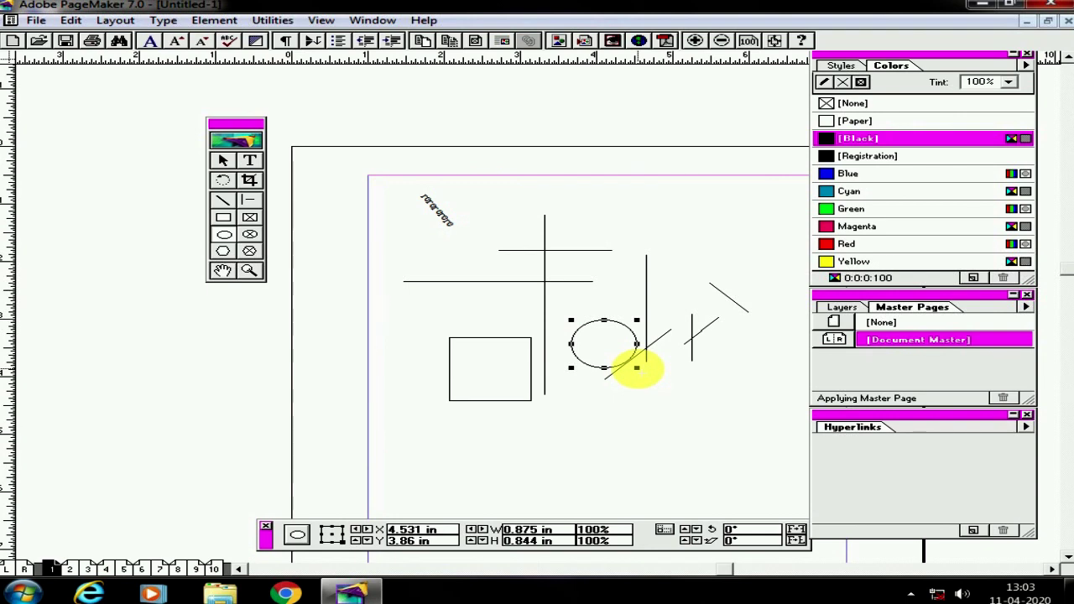
# Draw a second ellipse about 0.8 by 0.81 in above the first and a hexagon about 1.74 by 1.56 in overlapping the rectangle
pyautogui.click(223, 235)
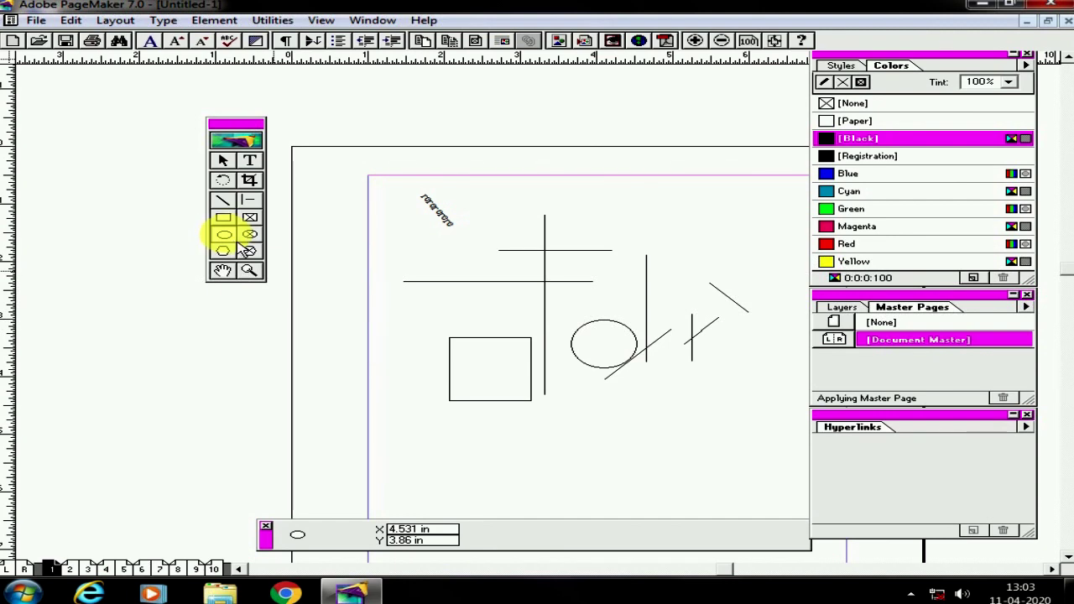
pyautogui.moveTo(620, 216); pyautogui.dragTo(678, 262)
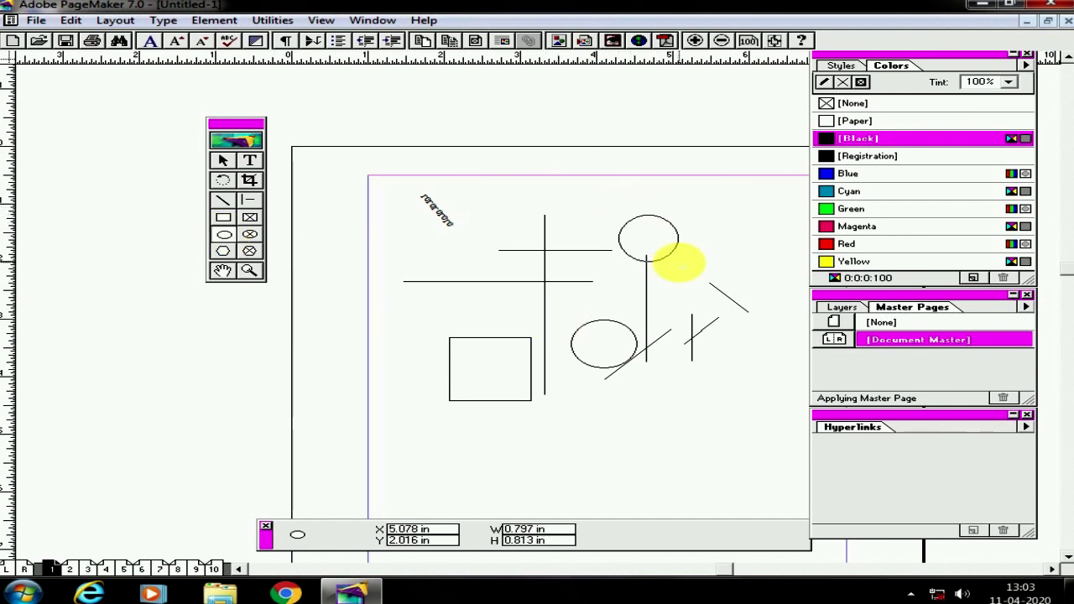
pyautogui.click(224, 250)
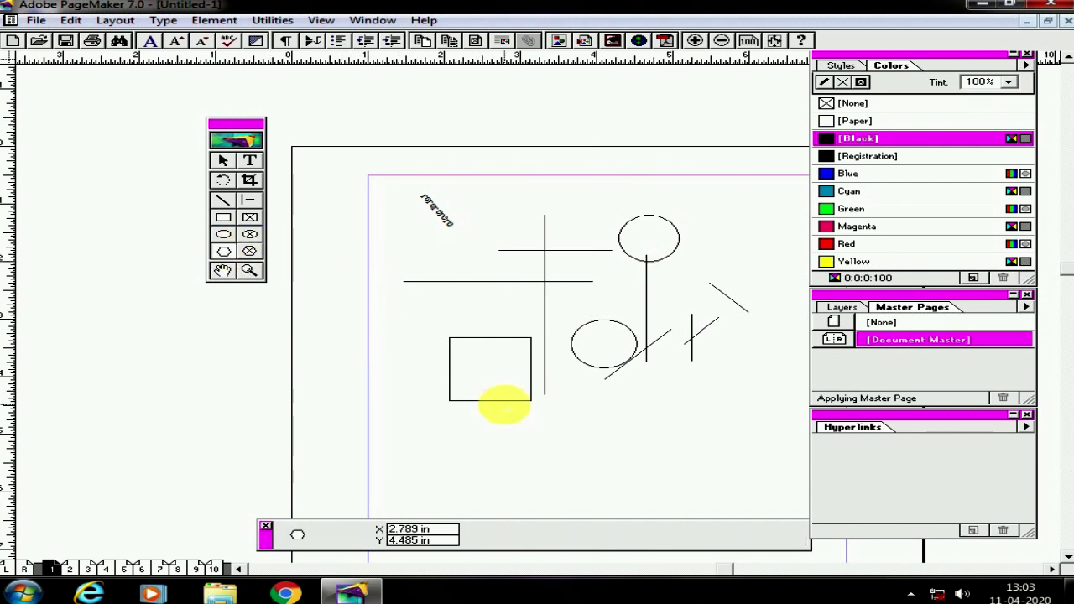
pyautogui.moveTo(410, 296); pyautogui.dragTo(542, 384)
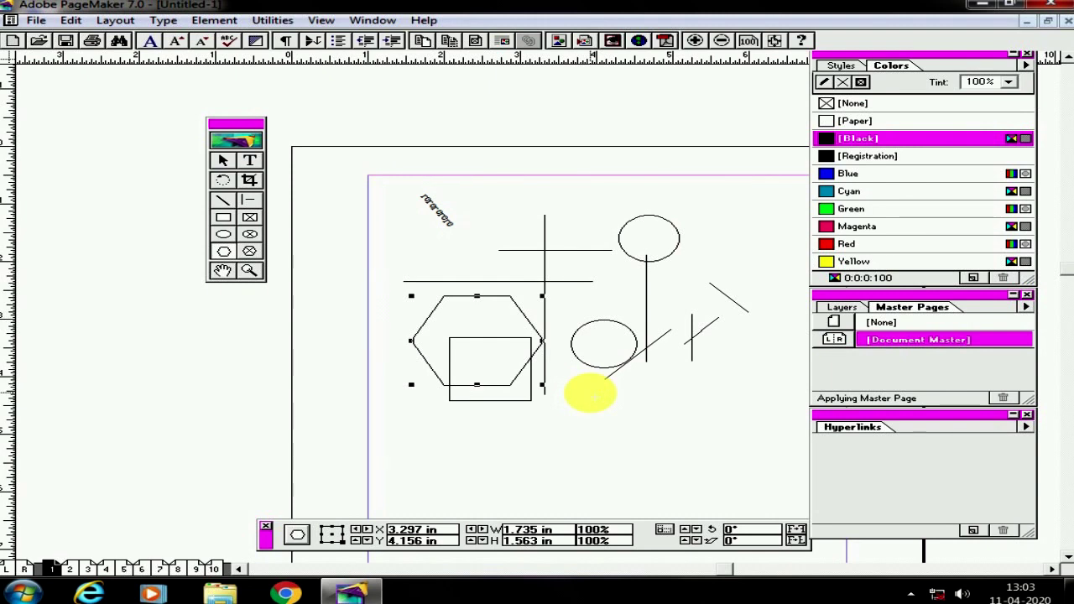
# Pan the page with the Hand tool and magnify the drawn shapes to 200% with the Zoom tool
pyautogui.click(223, 270)
pyautogui.moveTo(750, 442)
pyautogui.mouseDown()
pyautogui.moveTo(553, 373)
pyautogui.moveTo(642, 383)
pyautogui.moveTo(508, 360)
pyautogui.moveTo(679, 307)
pyautogui.mouseUp()
pyautogui.moveTo(755, 412)
pyautogui.mouseDown()
pyautogui.moveTo(739, 321)
pyautogui.moveTo(662, 327)
pyautogui.moveTo(716, 316)
pyautogui.mouseUp()
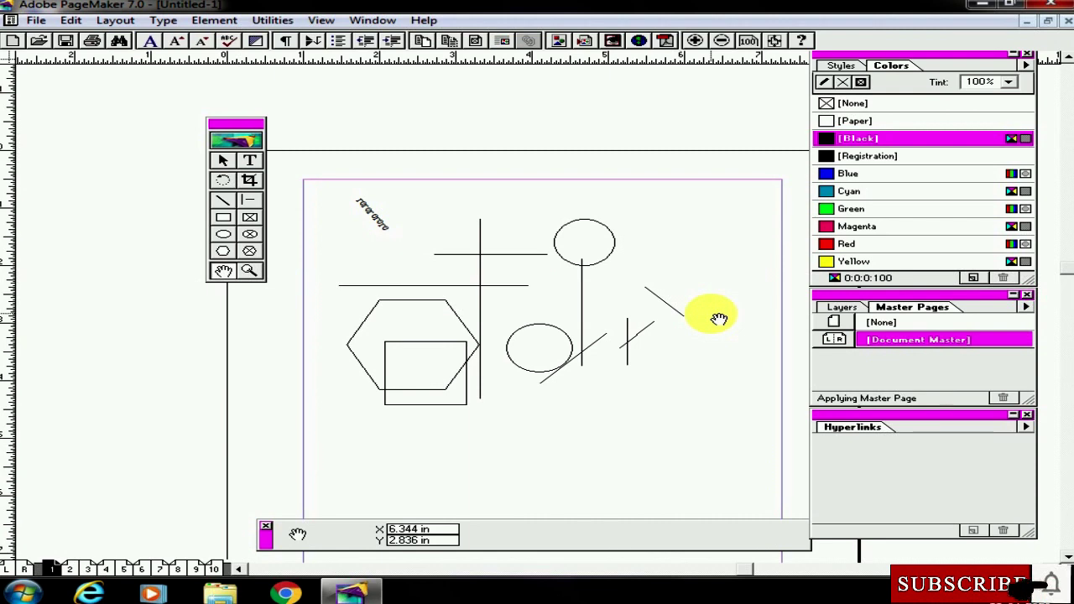
pyautogui.click(249, 270)
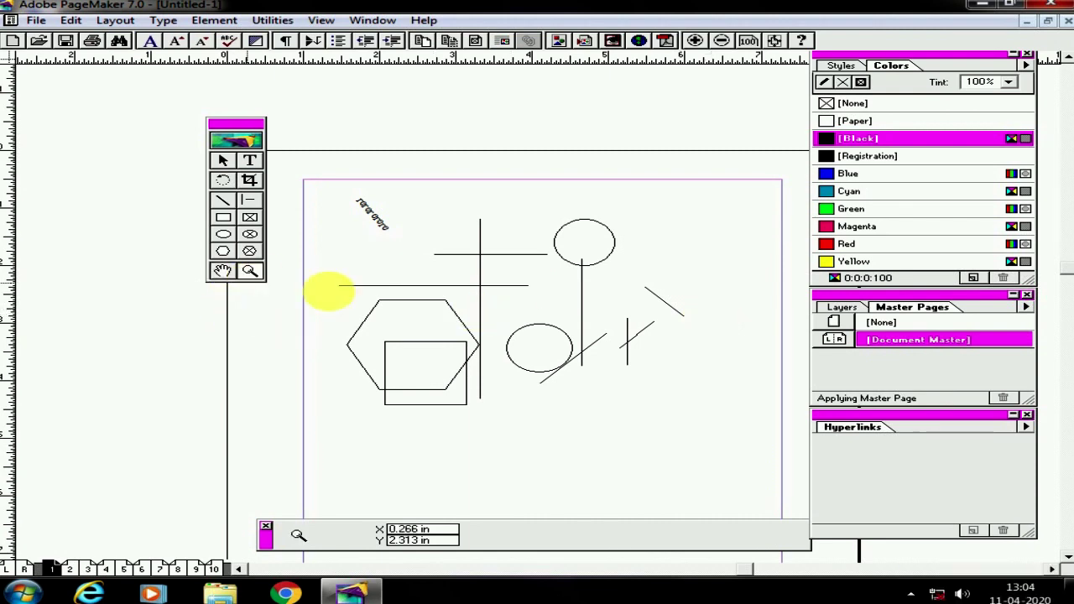
pyautogui.click(507, 293)
pyautogui.click(521, 304)
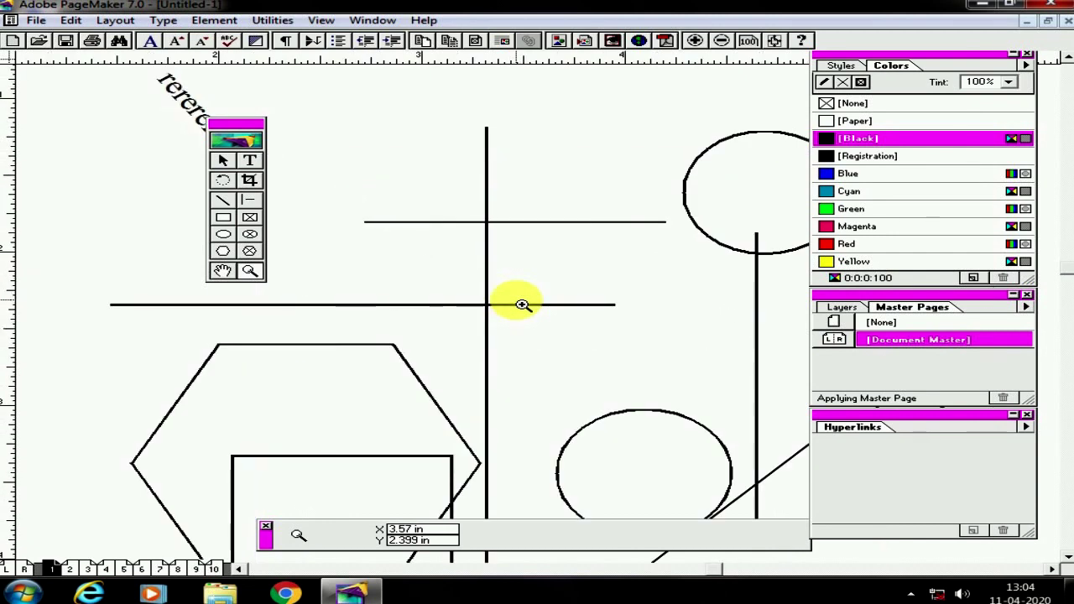
# Switch the page view through Actual Size, 25%, 50%, 75% and Actual Size again, ending with Fit in Window
pyautogui.rightClick(604, 274)
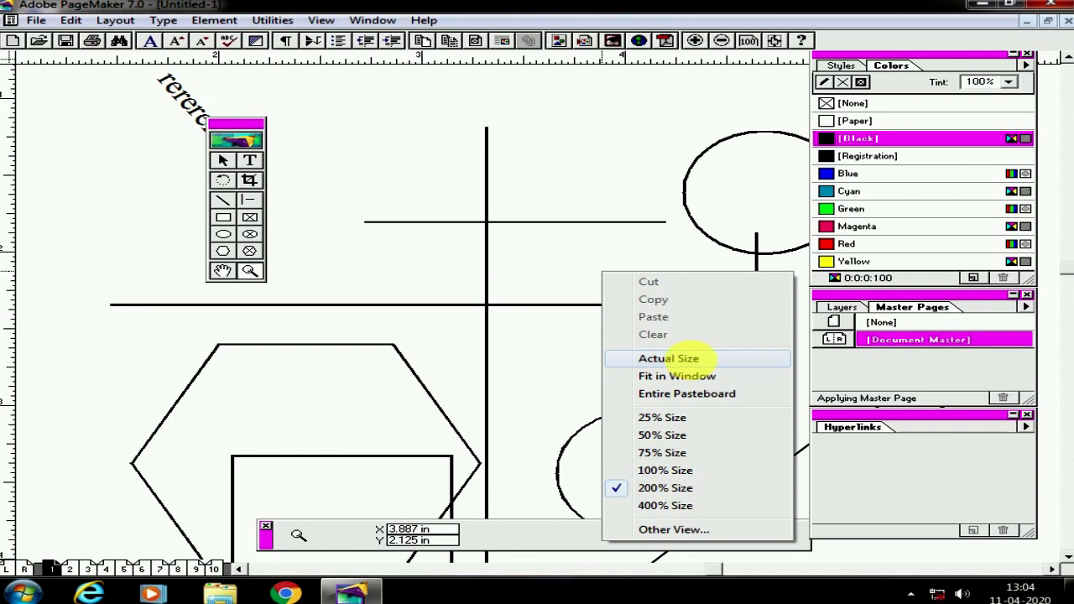
pyautogui.click(668, 359)
pyautogui.rightClick(561, 273)
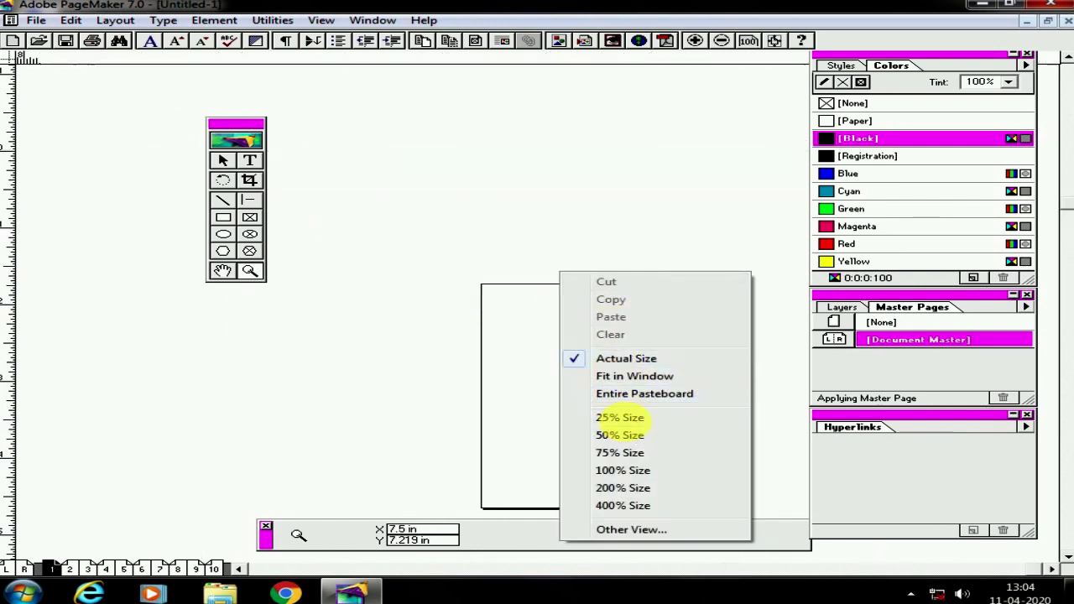
pyautogui.click(621, 417)
pyautogui.rightClick(574, 287)
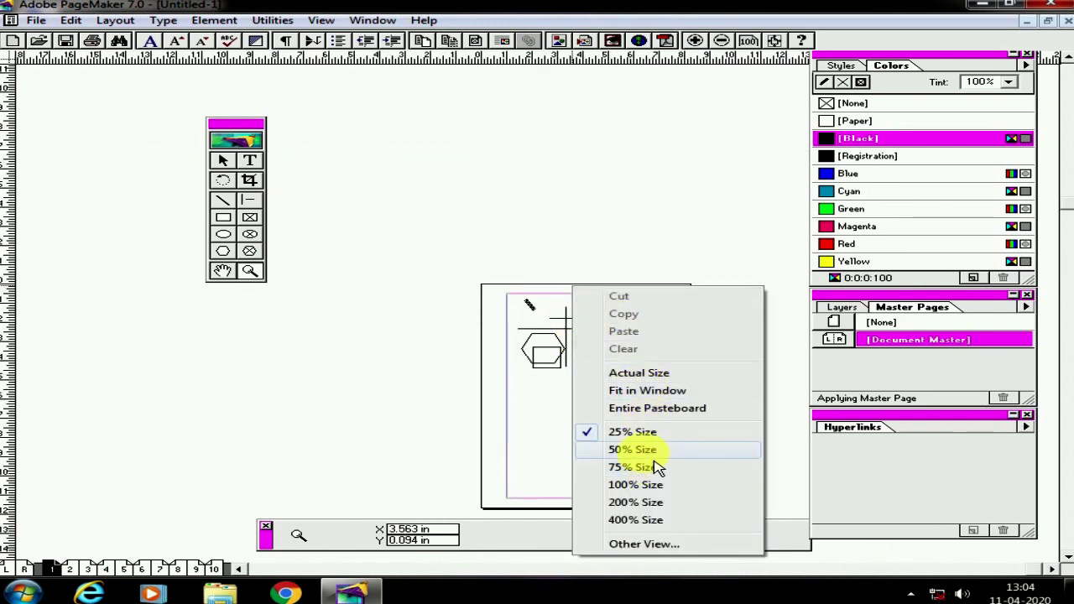
pyautogui.click(646, 451)
pyautogui.rightClick(605, 400)
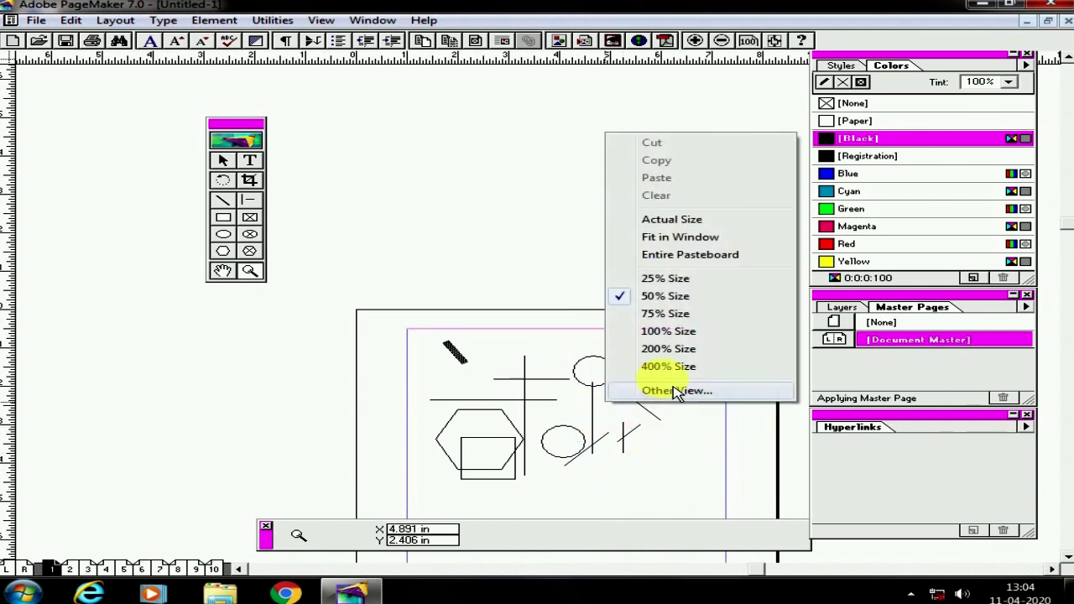
pyautogui.click(668, 318)
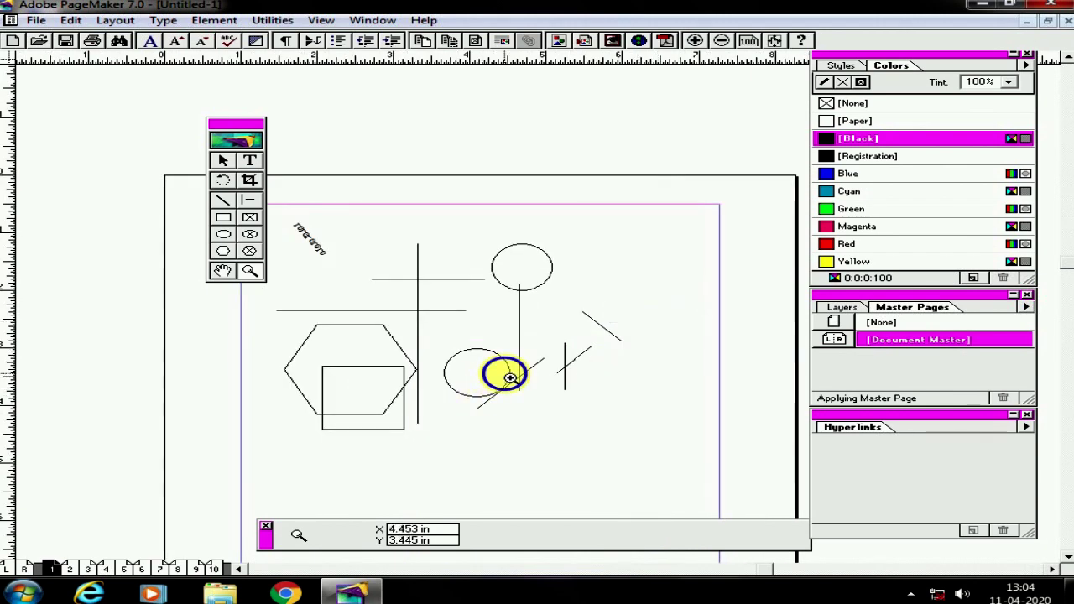
pyautogui.rightClick(505, 373)
pyautogui.click(567, 302)
pyautogui.rightClick(474, 309)
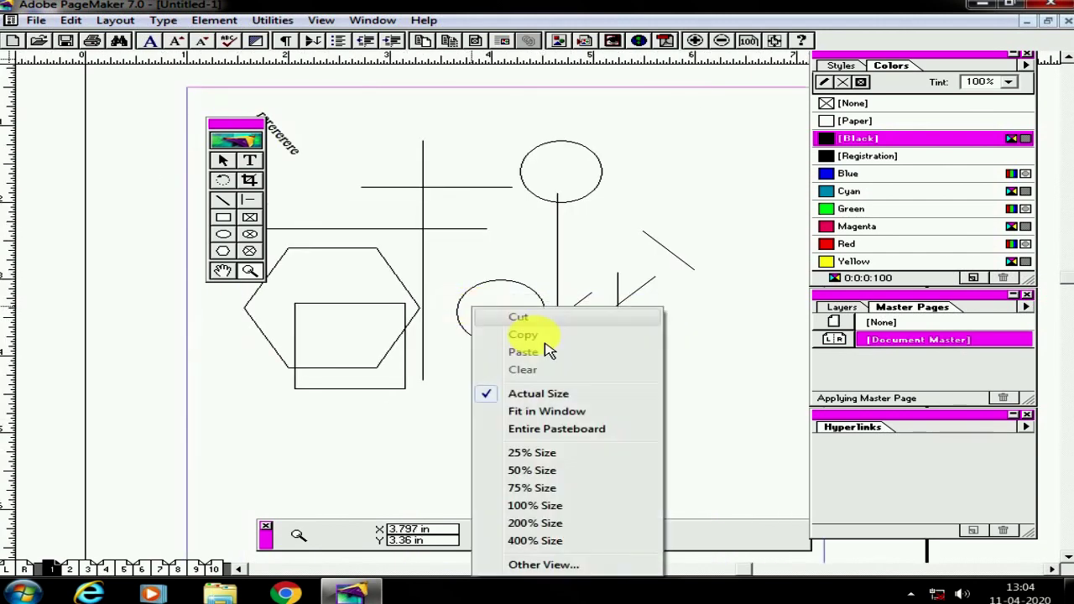
pyautogui.click(555, 413)
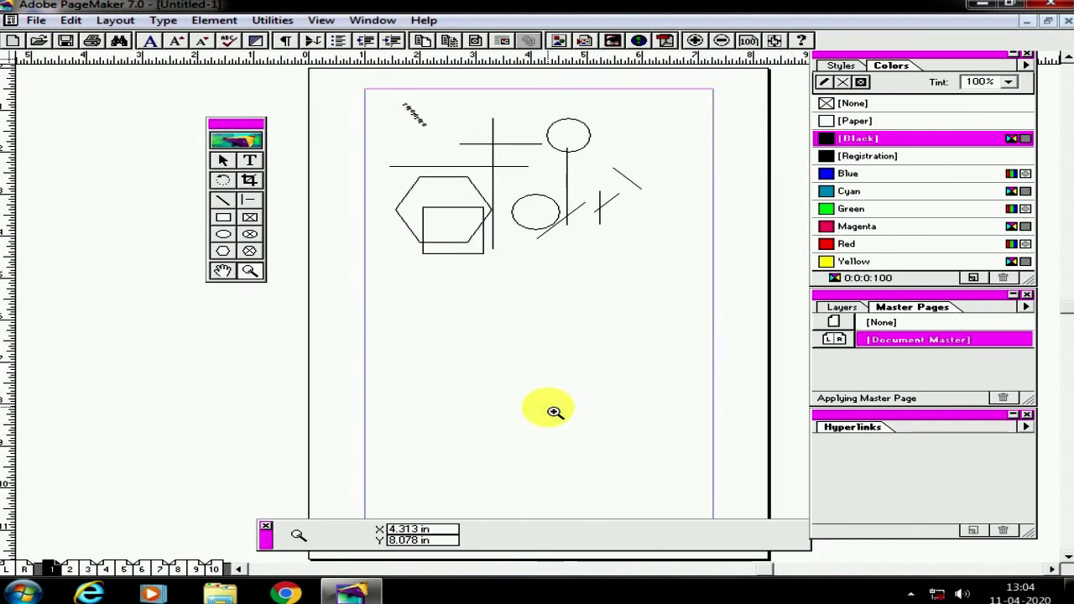
pyautogui.click(254, 272)
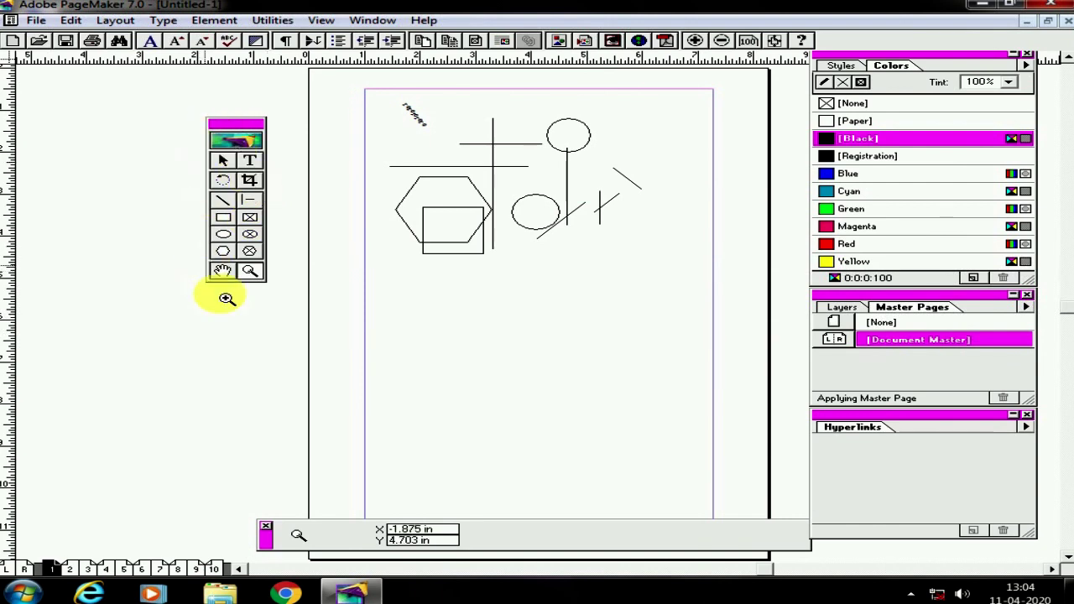
pyautogui.click(250, 160)
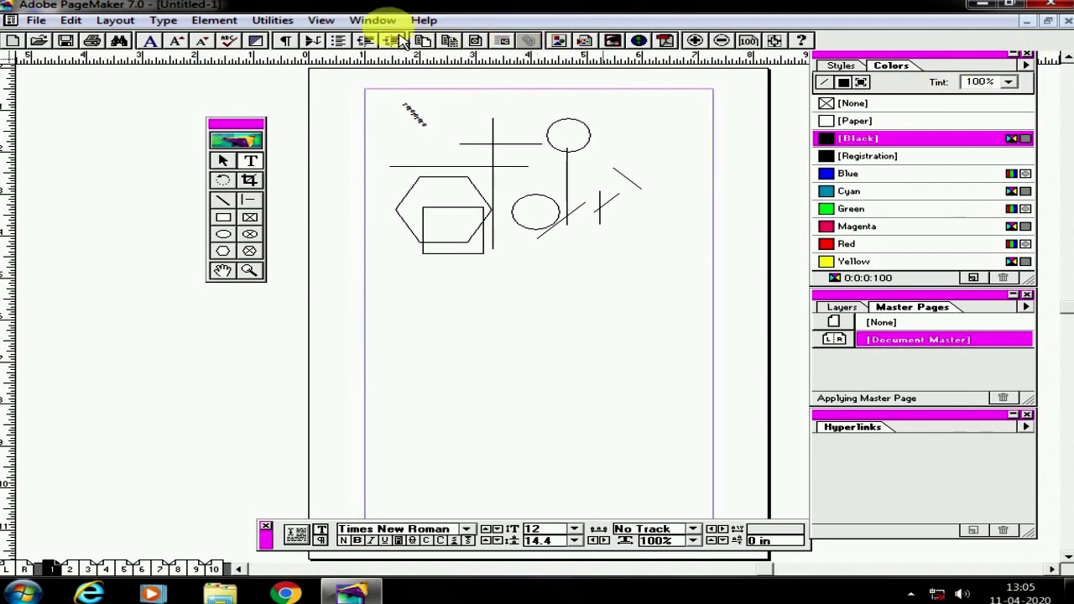
# Hide the Colors palette, the combined Layers and Master Pages palette, and the Hyperlinks palette
pyautogui.click(372, 20)
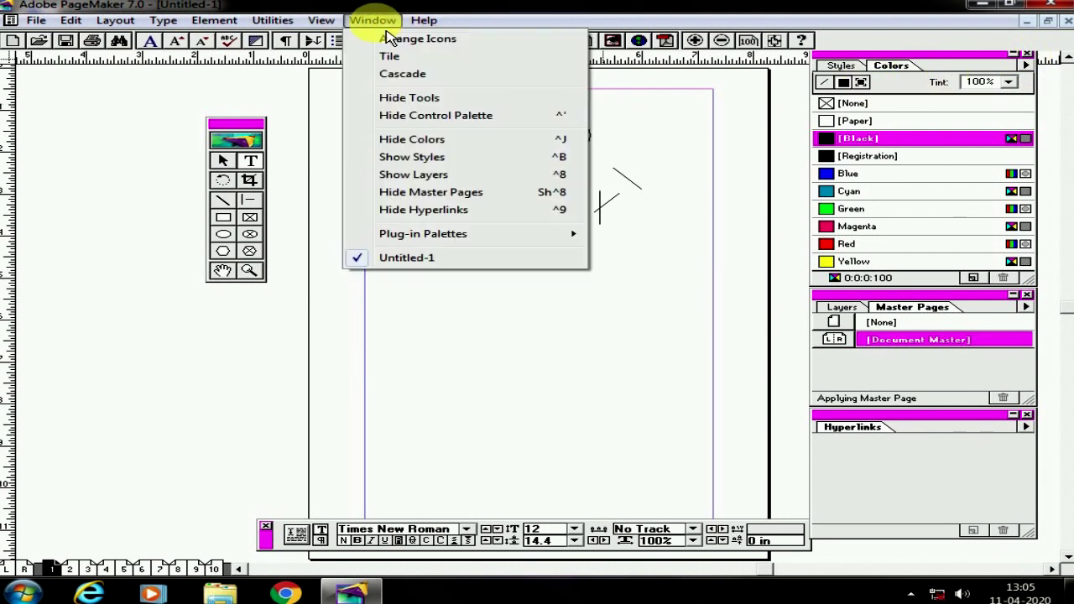
pyautogui.click(439, 149)
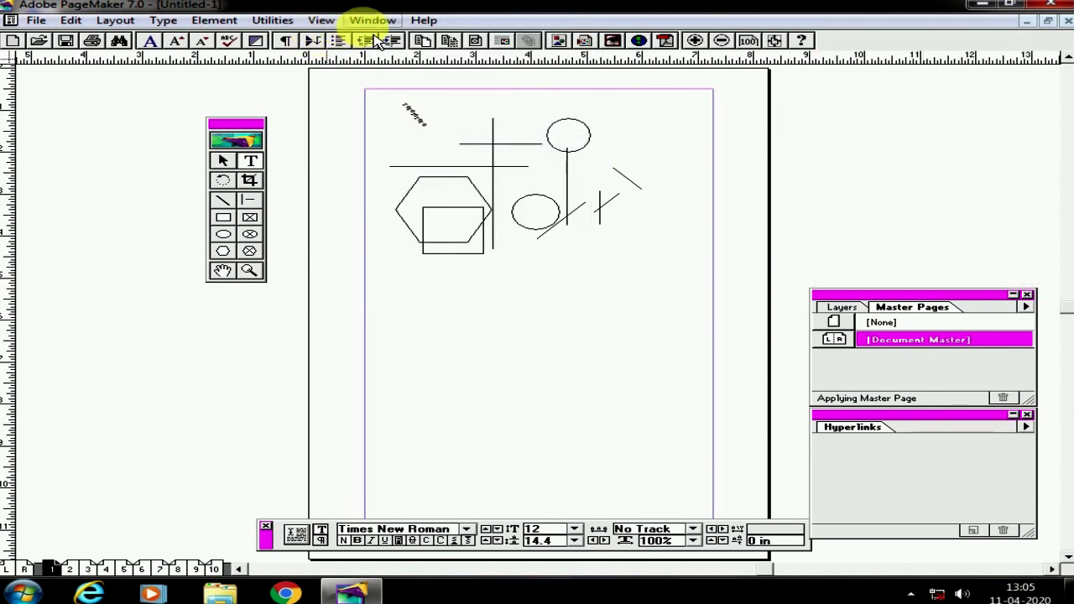
pyautogui.click(373, 20)
pyautogui.click(431, 174)
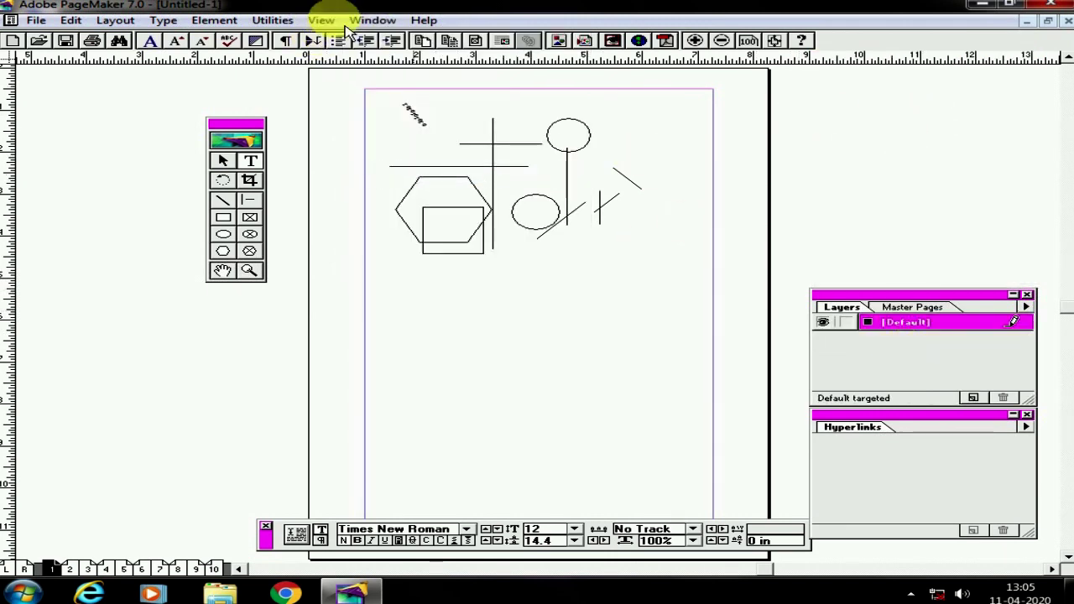
pyautogui.click(372, 20)
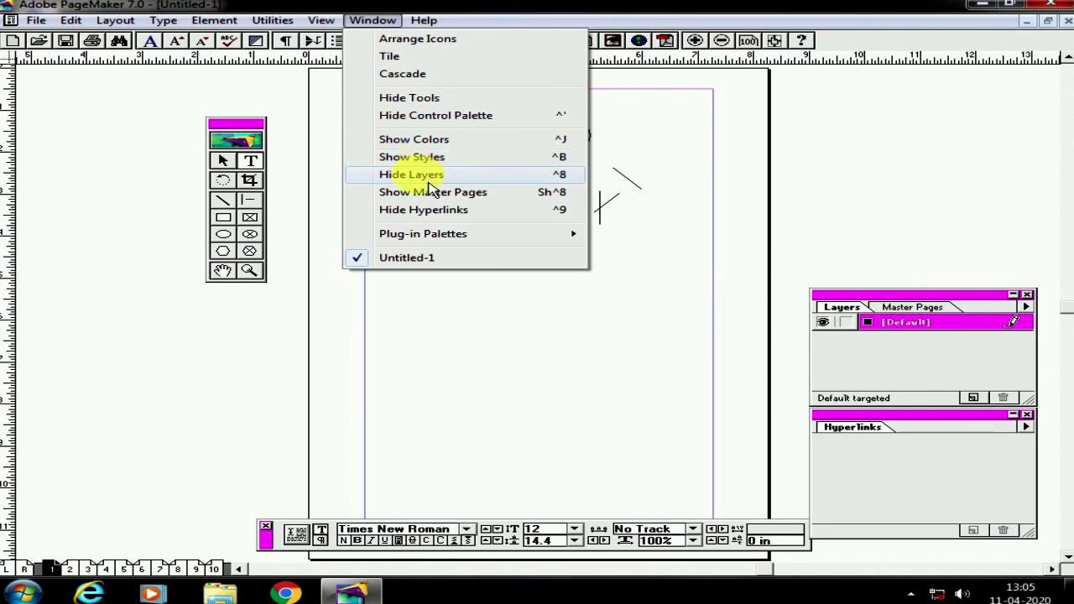
pyautogui.click(429, 176)
pyautogui.click(372, 20)
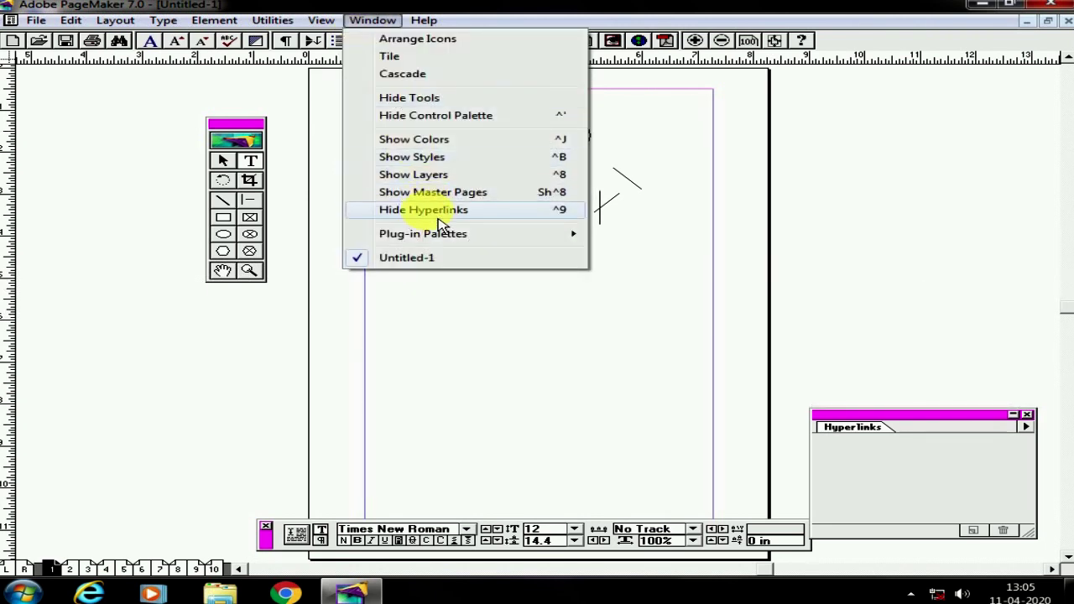
pyautogui.click(431, 210)
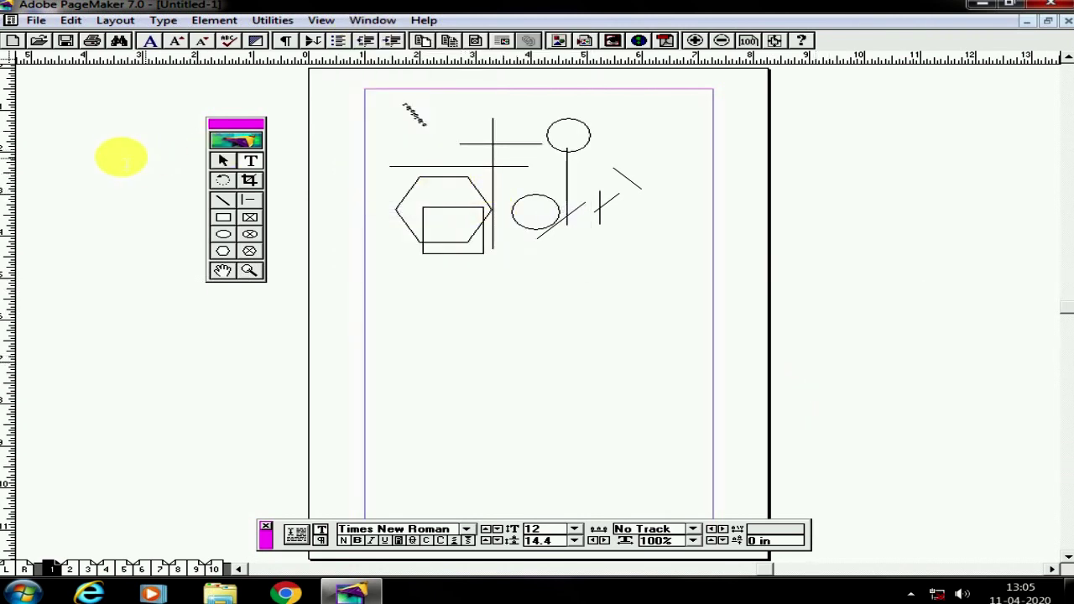
# Select the rotated text and all lines and shapes on the page together and delete them
pyautogui.click(243, 179)
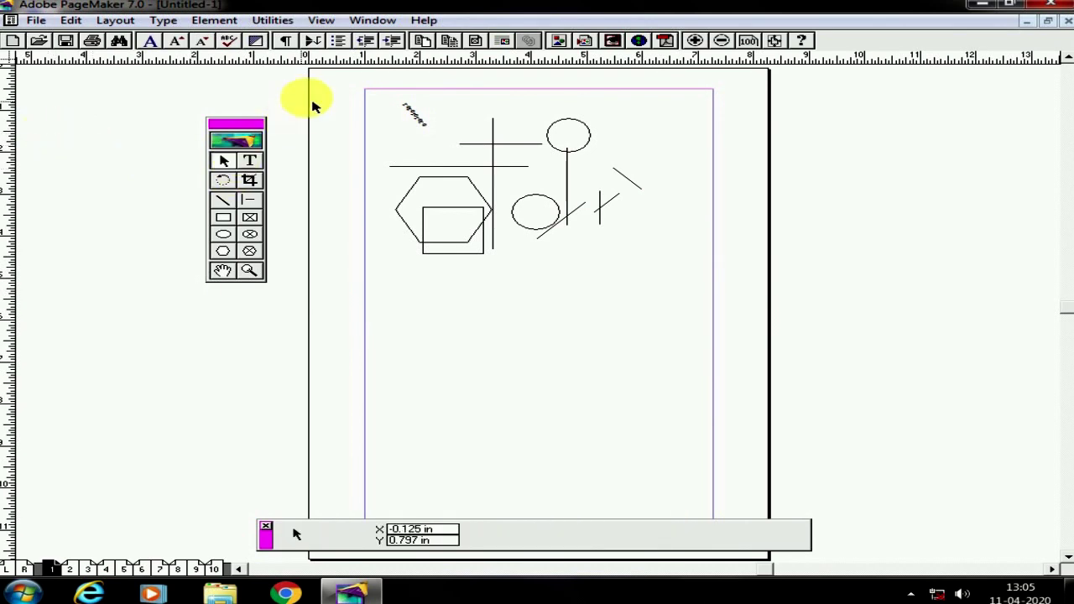
pyautogui.moveTo(338, 84)
pyautogui.mouseDown()
pyautogui.moveTo(363, 127)
pyautogui.moveTo(739, 344)
pyautogui.mouseUp()
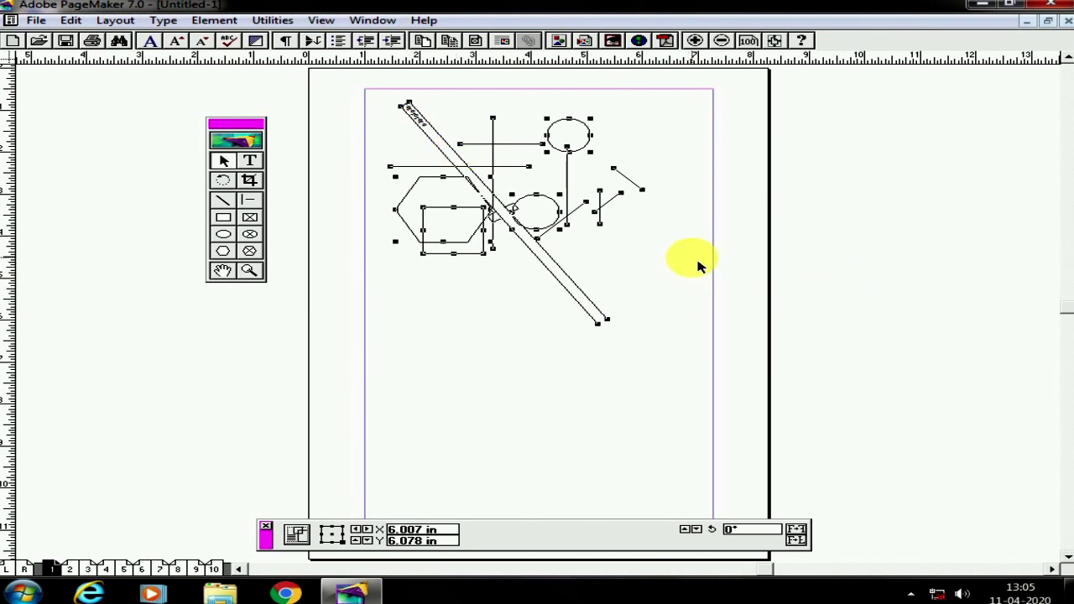
pyautogui.press('Delete')
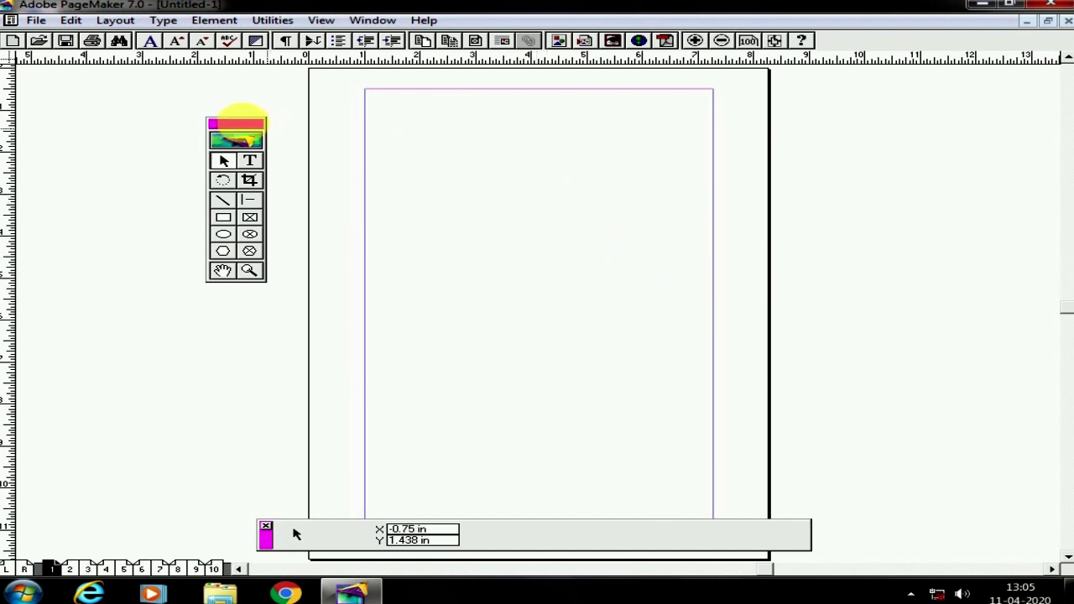
# Hide the toolbox and the Control palette
pyautogui.click(374, 20)
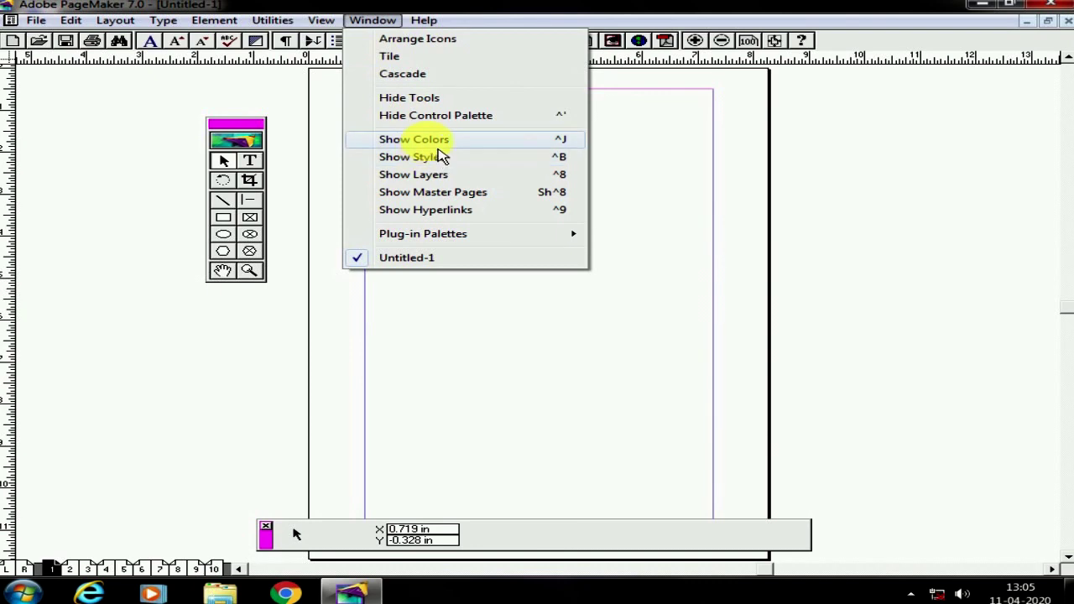
pyautogui.click(435, 97)
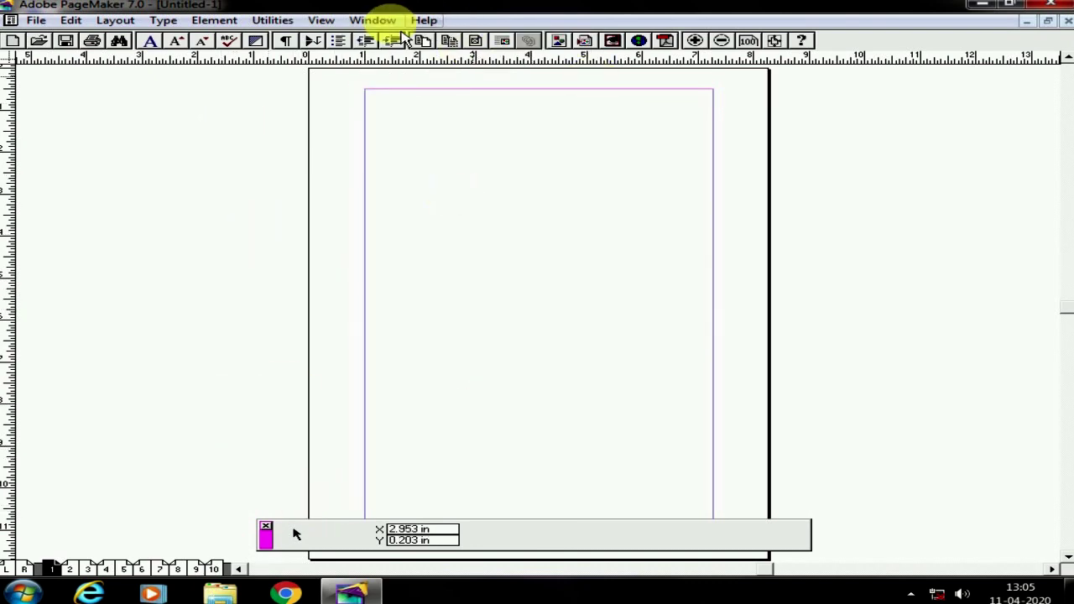
pyautogui.click(380, 21)
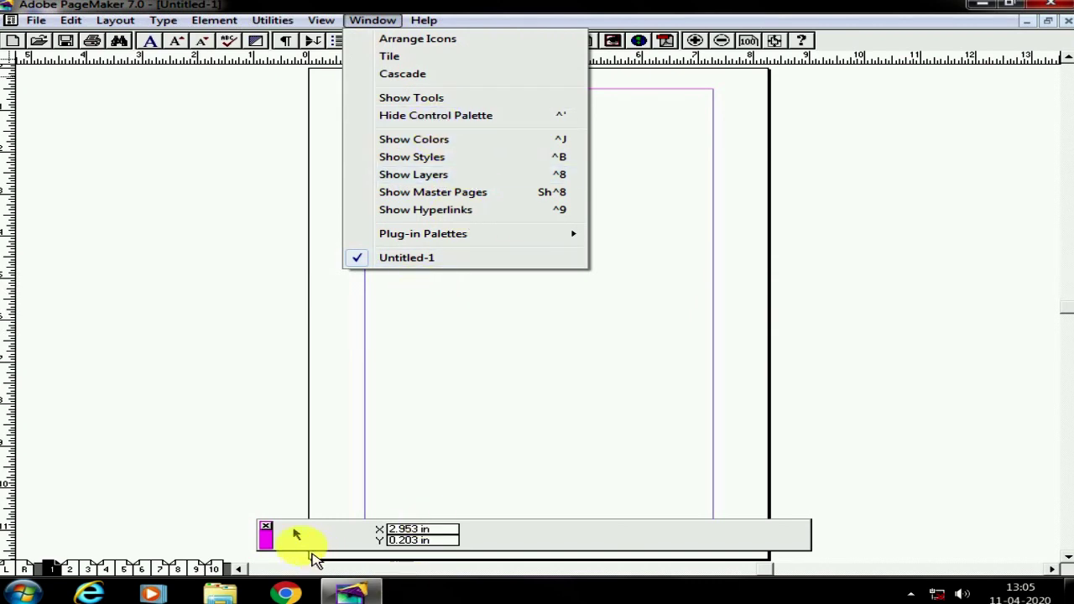
pyautogui.click(475, 117)
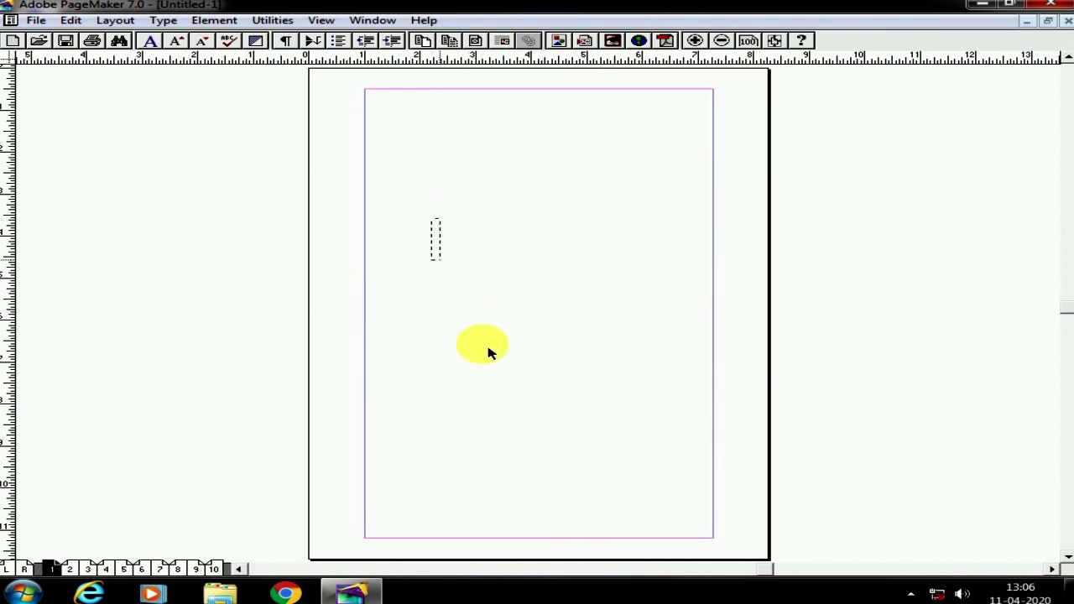
pyautogui.moveTo(400, 176); pyautogui.dragTo(647, 486)
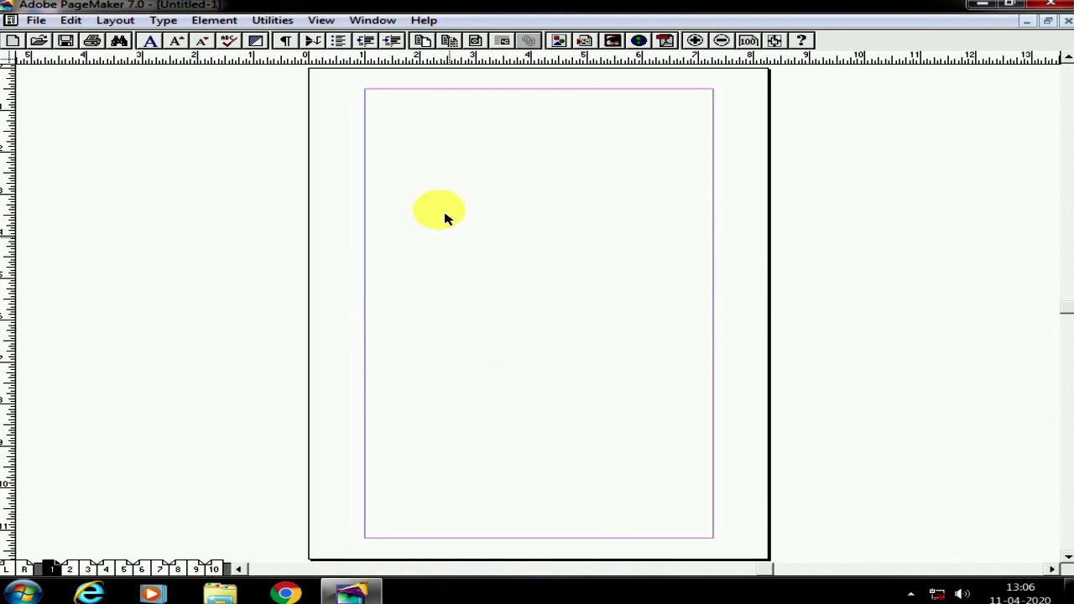
pyautogui.moveTo(375, 99); pyautogui.dragTo(380, 382)
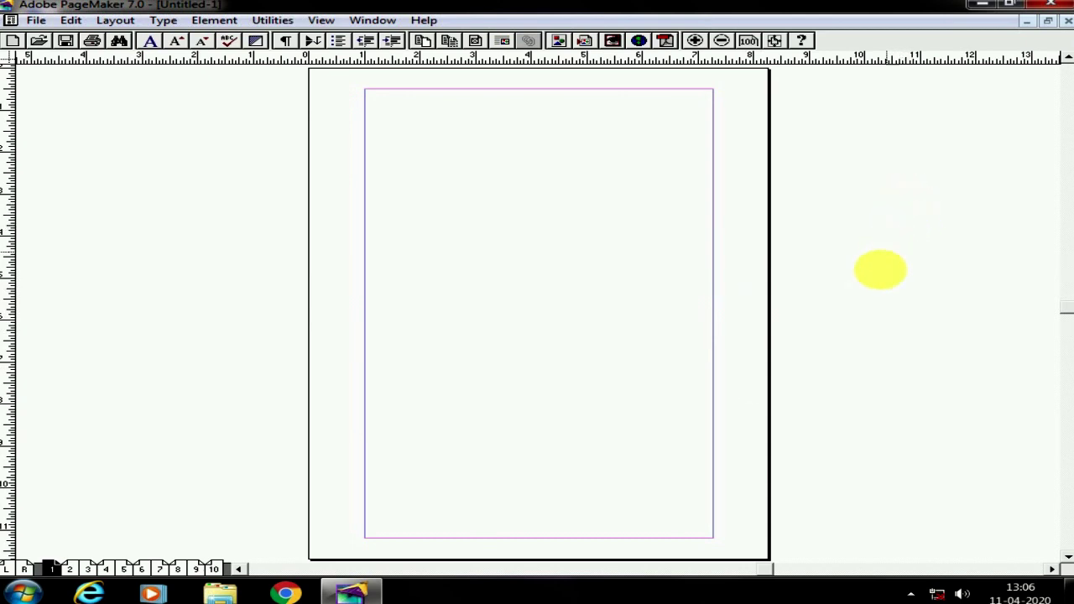
# Zoom out from the Fit in Window view until page 1 appears small with wide pasteboard around it
pyautogui.keyDown('ctrl'); pyautogui.keyDown('alt'); pyautogui.click(847, 324); pyautogui.keyUp('alt'); pyautogui.keyUp('ctrl')
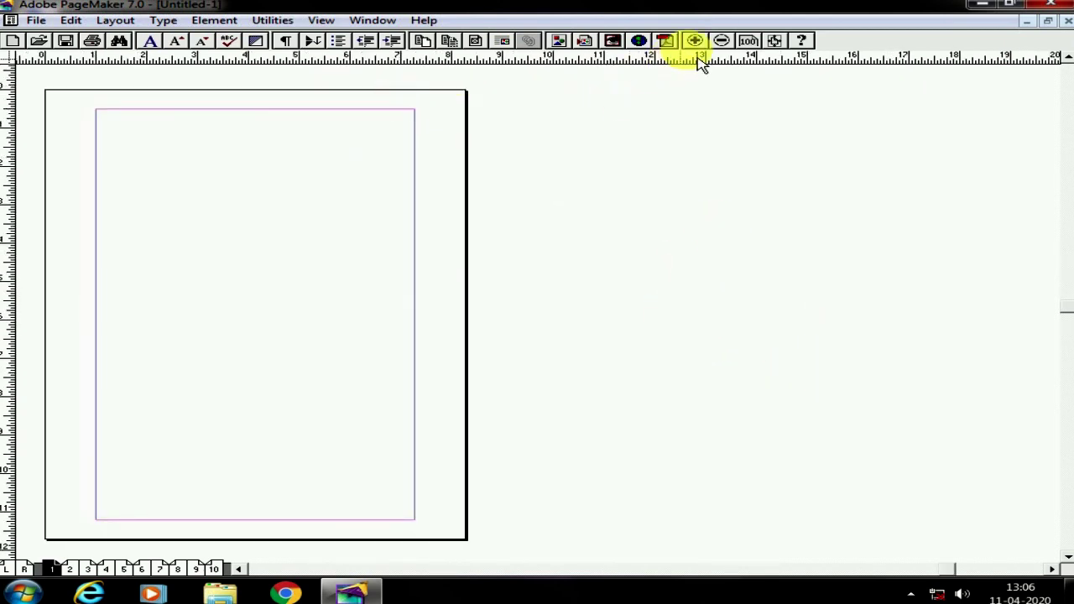
pyautogui.click(721, 40)
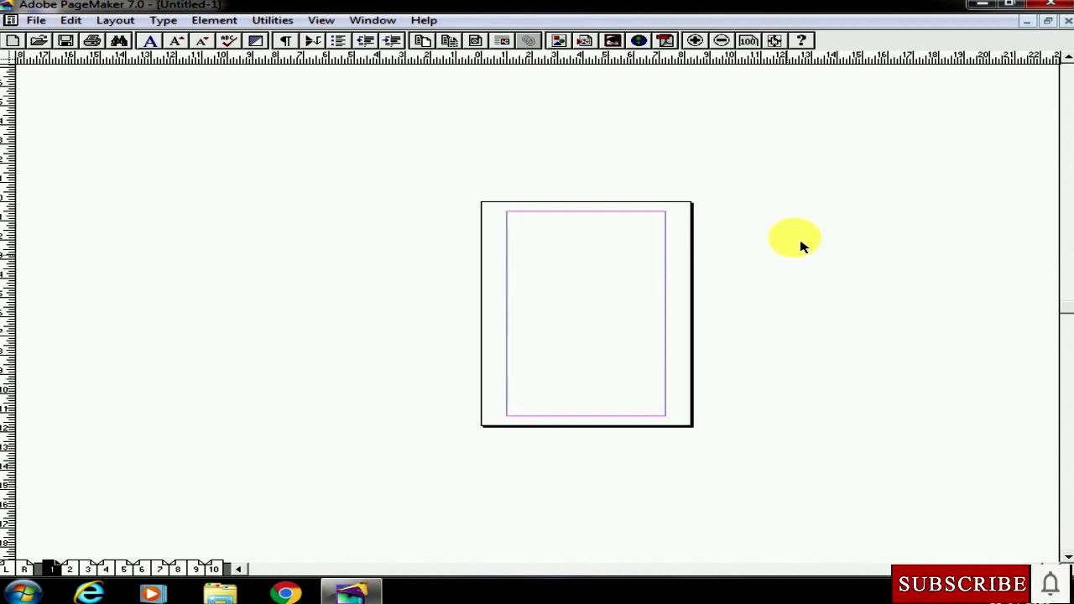
pyautogui.moveTo(796, 232); pyautogui.dragTo(884, 360)
pyautogui.moveTo(825, 246); pyautogui.dragTo(845, 361)
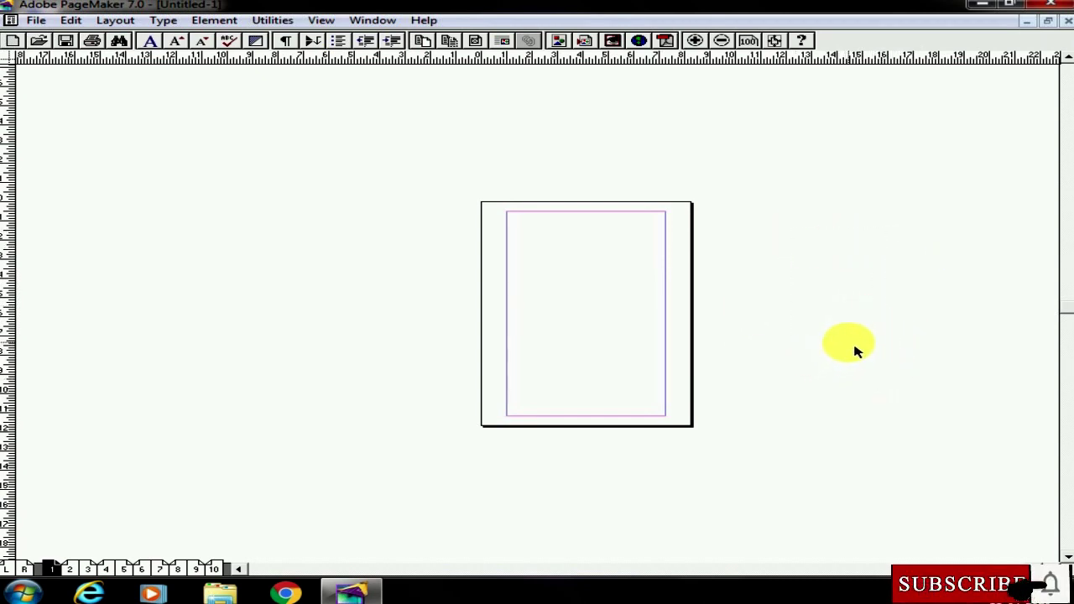
pyautogui.moveTo(836, 249); pyautogui.dragTo(934, 350)
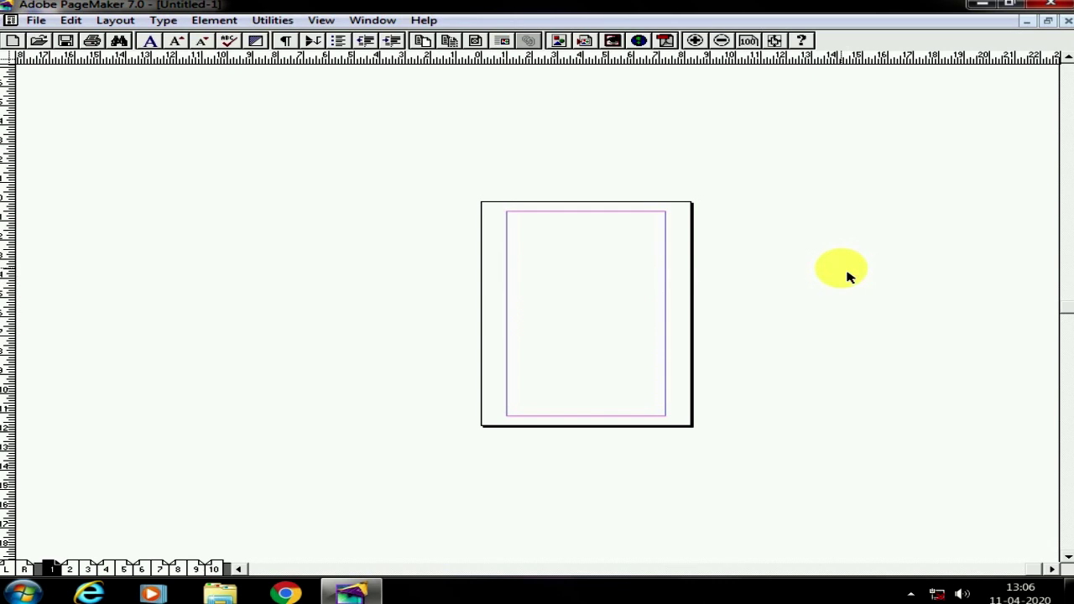
pyautogui.moveTo(841, 256); pyautogui.dragTo(590, 277)
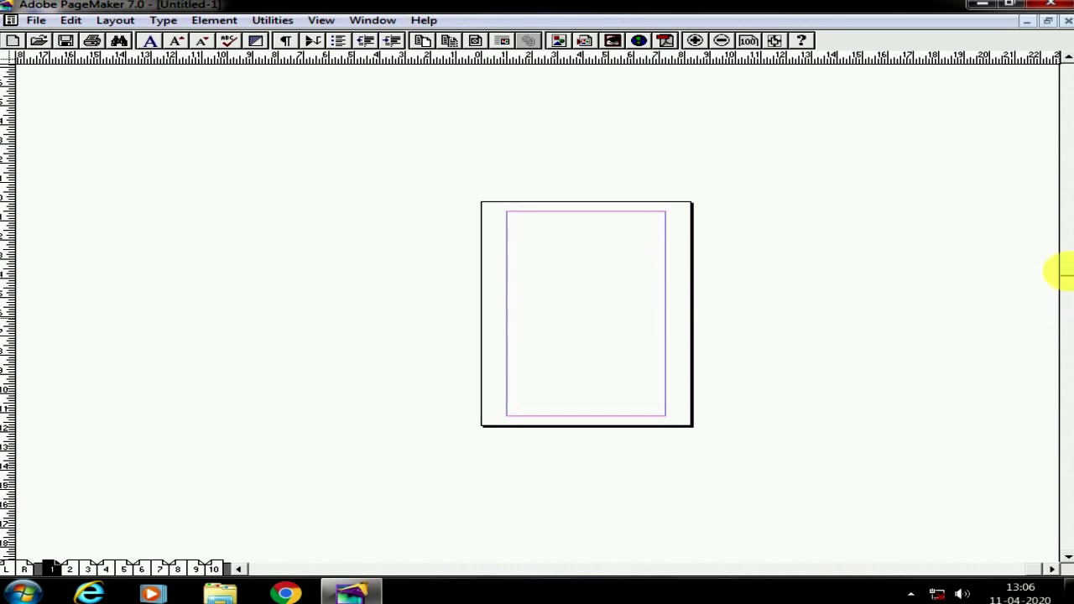
# Scroll the publication window vertically up and down to view the pasteboard above and below page 1
pyautogui.scroll(1, 1062, 270)
pyautogui.scroll(1, 1057, 226)
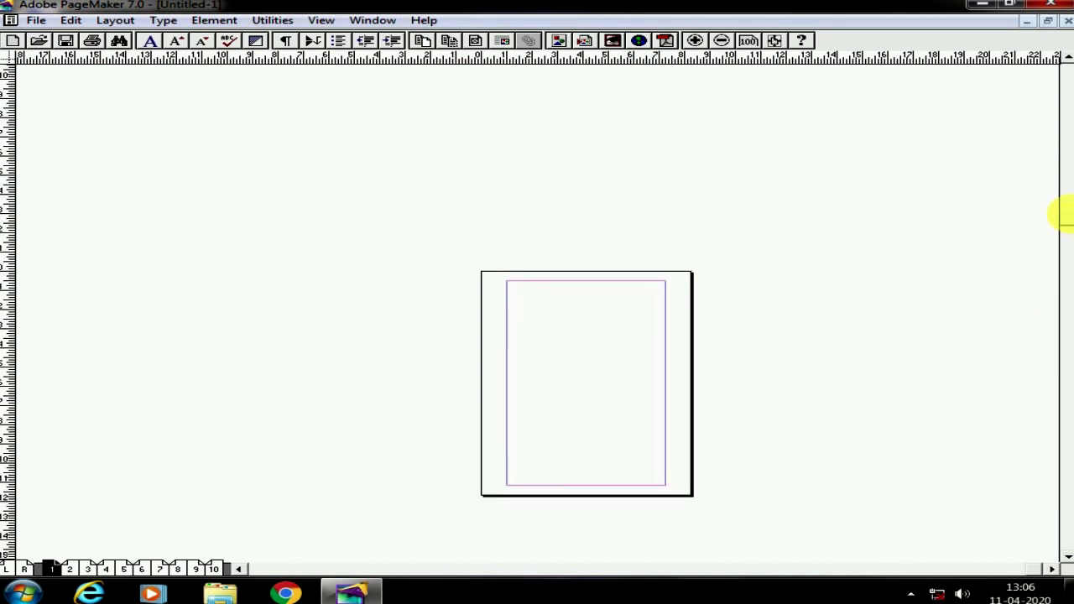
pyautogui.scroll(-5, 1062, 353)
pyautogui.scroll(2, 1057, 352)
pyautogui.scroll(3, 1060, 251)
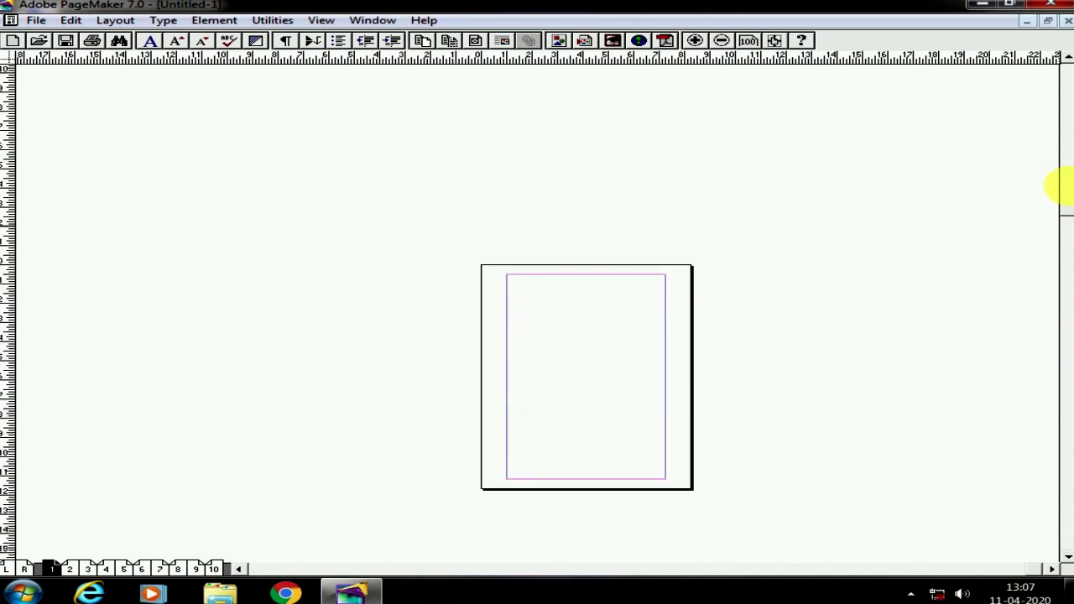
pyautogui.scroll(2, 1055, 160)
pyautogui.scroll(-2, 1062, 226)
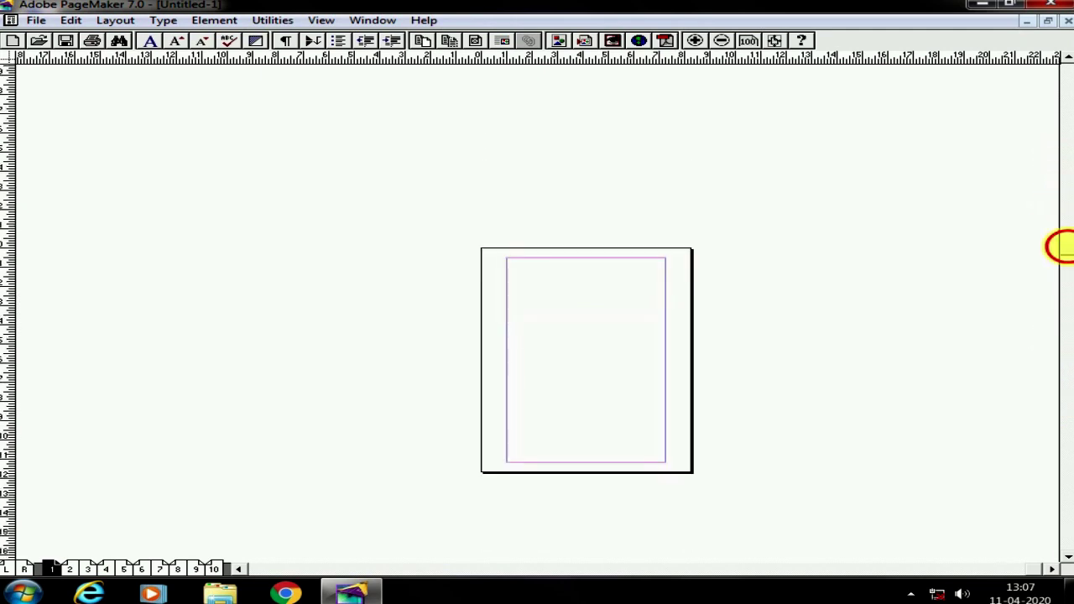
pyautogui.scroll(-2, 1059, 315)
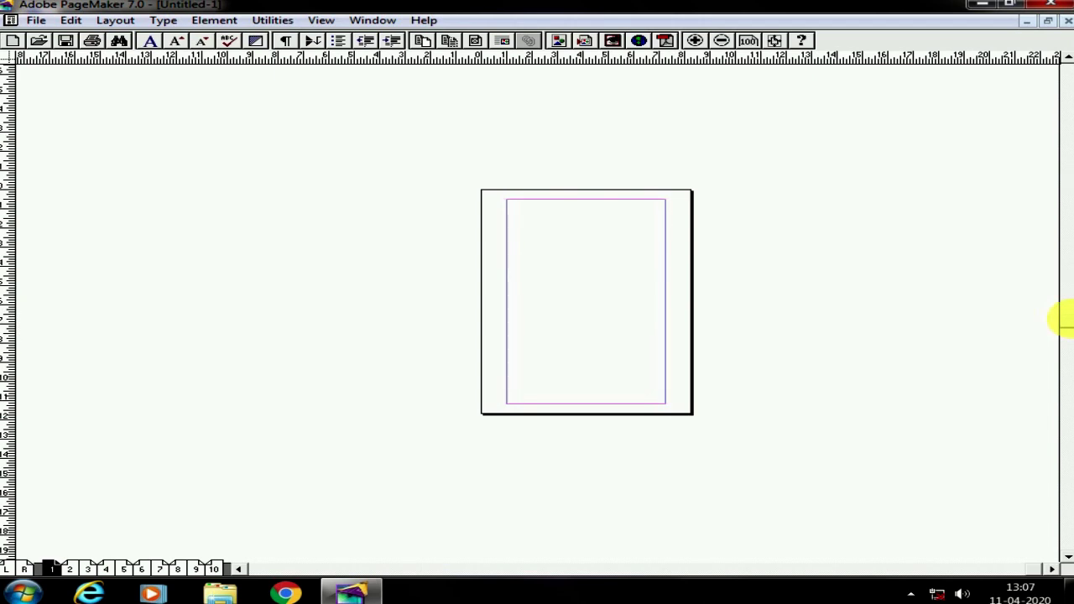
# Display the left and right master pages of the publication
pyautogui.click(16, 569)
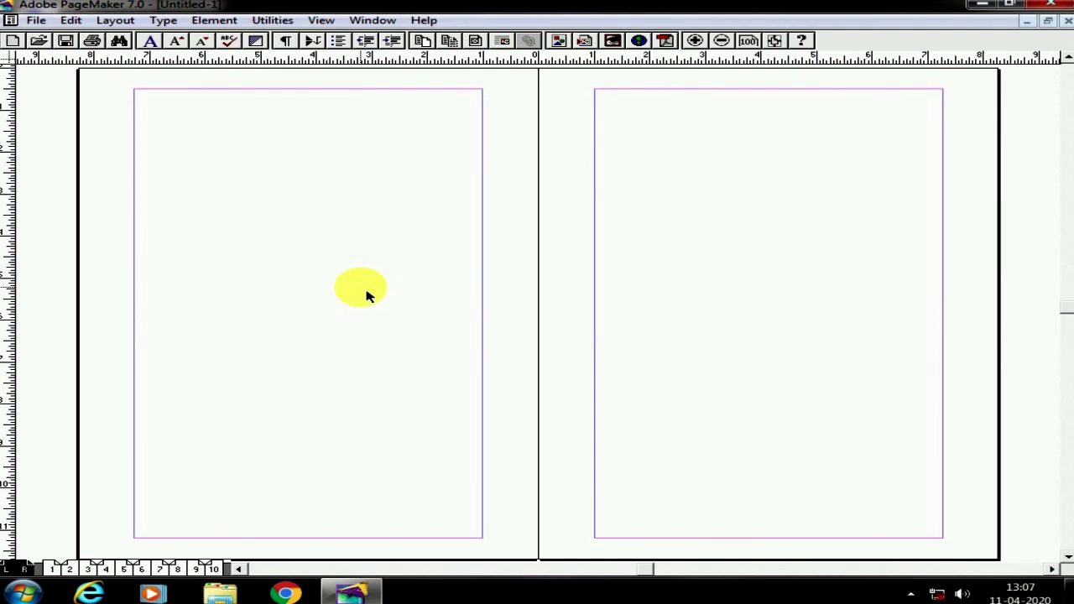
# Show the list of file commands for the publication
pyautogui.click(36, 20)
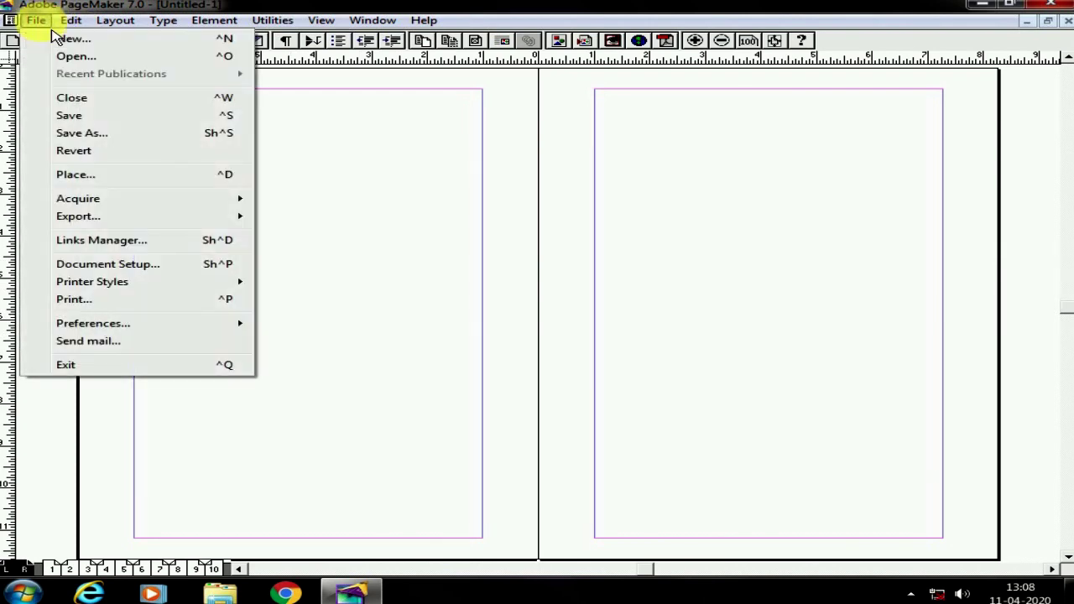